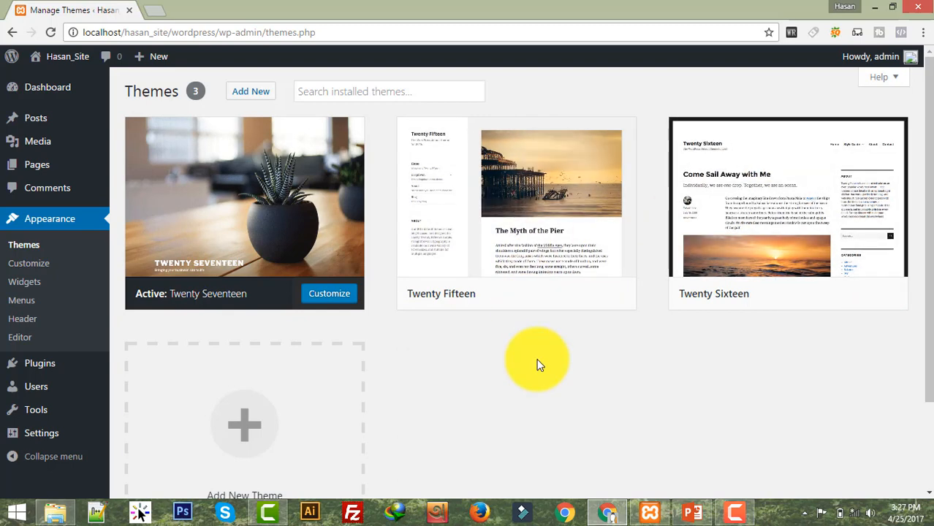
Step: Upload circle-free.1.0.zip from the Desktop, install it, and activate the Circle Free theme
scroll(537, 365, down, 1)
scroll(538, 366, up, 1)
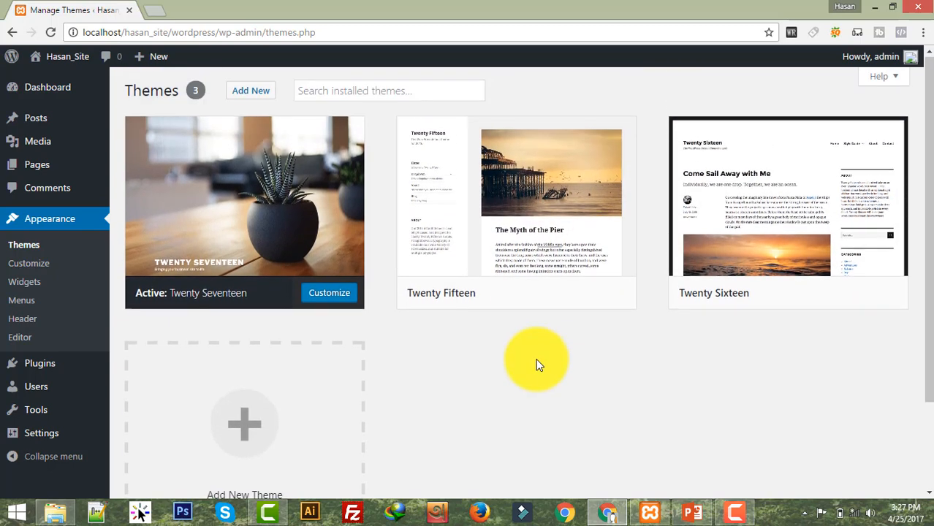
scroll(538, 365, down, 2)
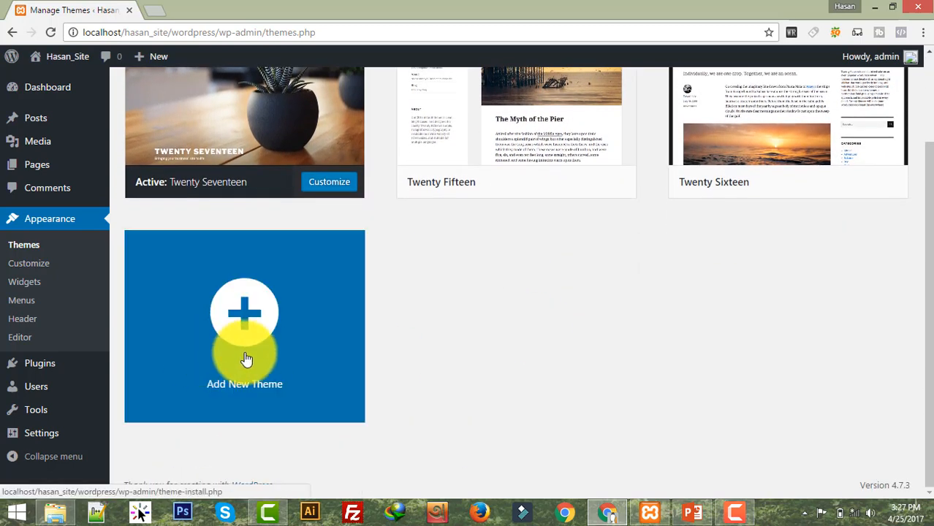
click(244, 313)
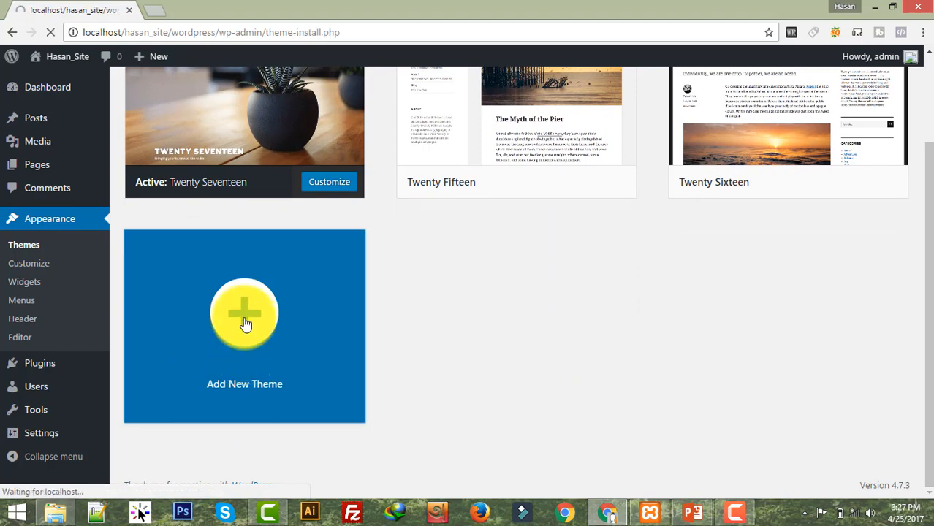
click(254, 92)
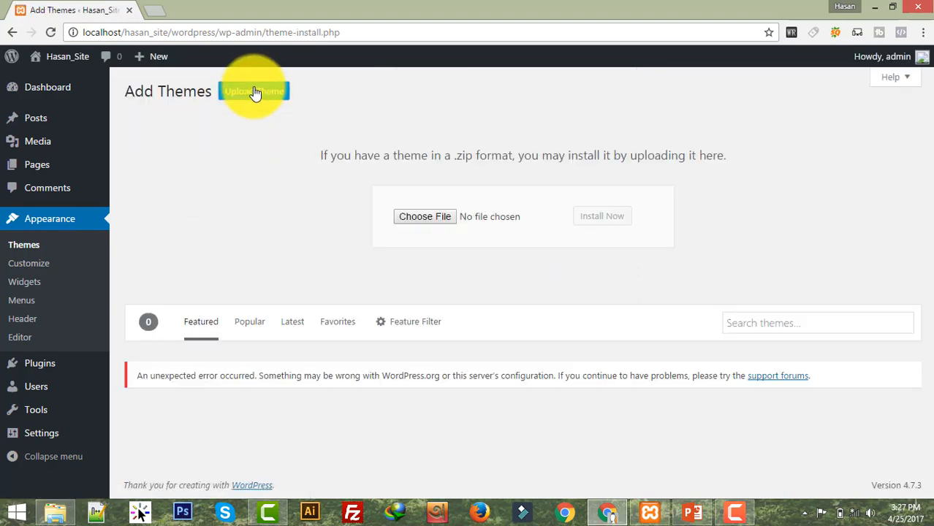
click(445, 219)
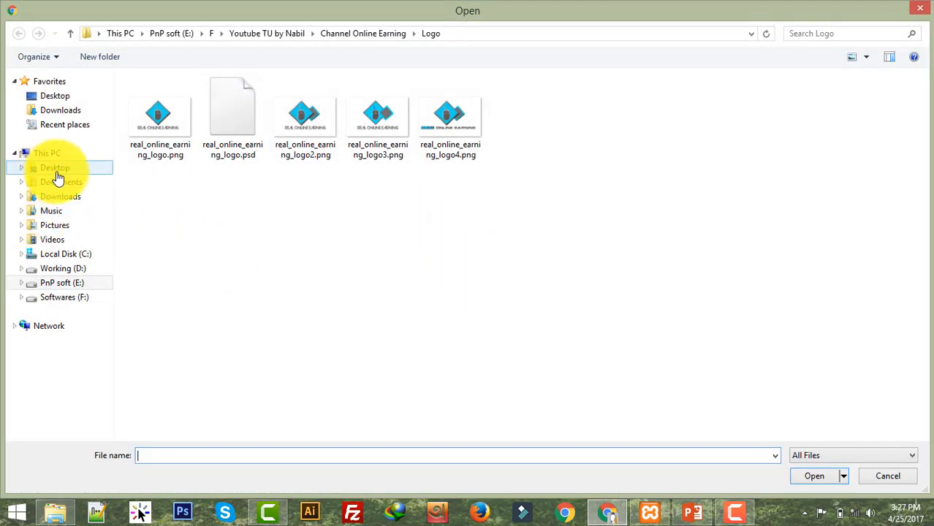
click(72, 156)
click(196, 124)
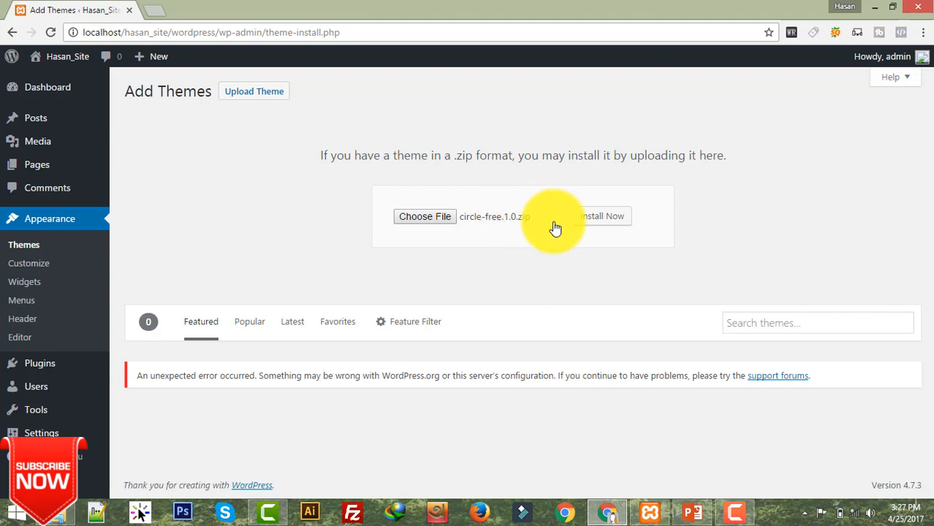
click(602, 217)
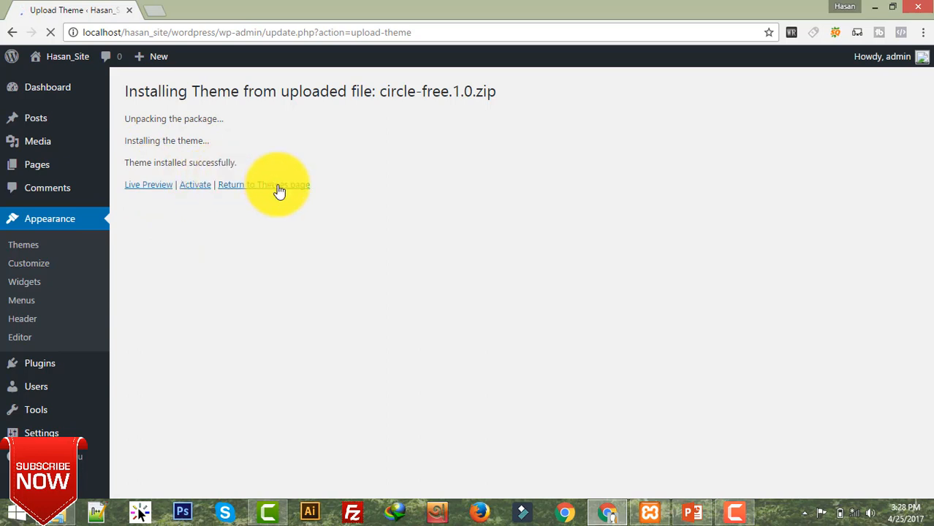
click(196, 186)
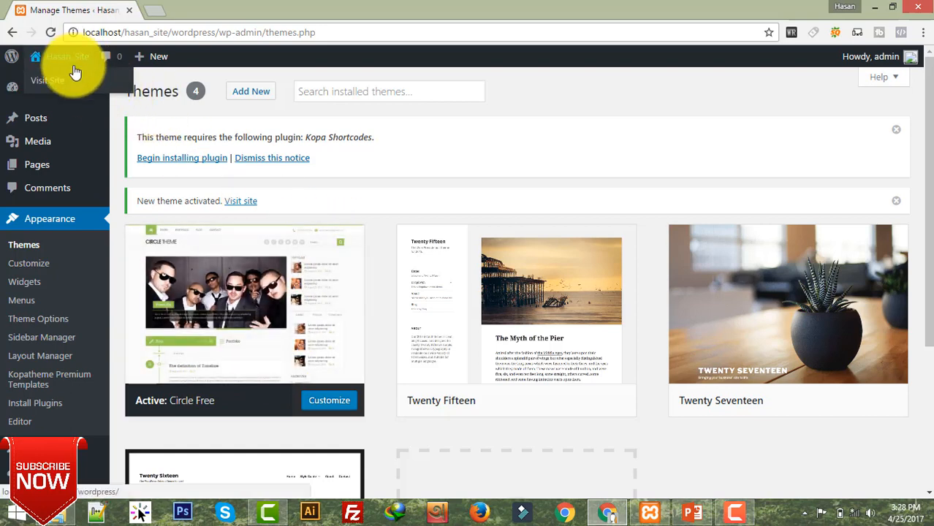
Step: Visit the public site and scroll its front page in the new Circle Free look
click(46, 83)
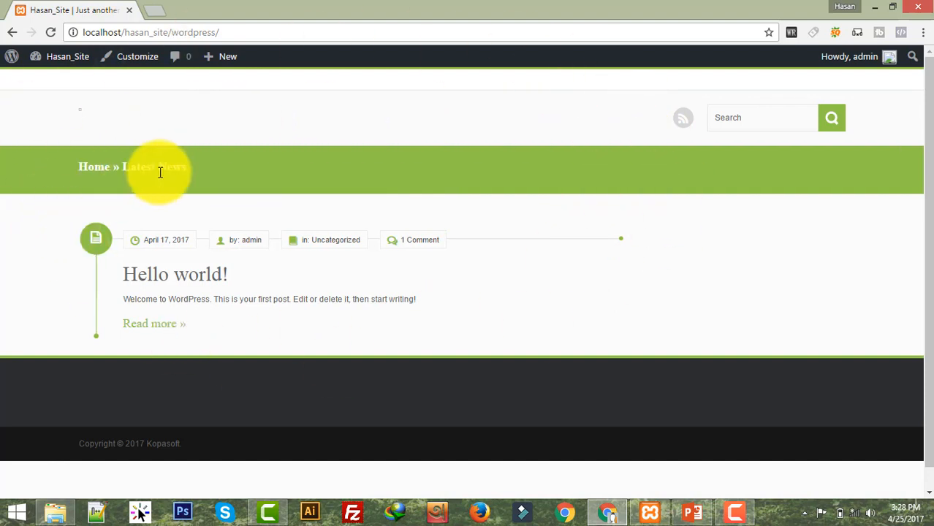
scroll(599, 201, down, 1)
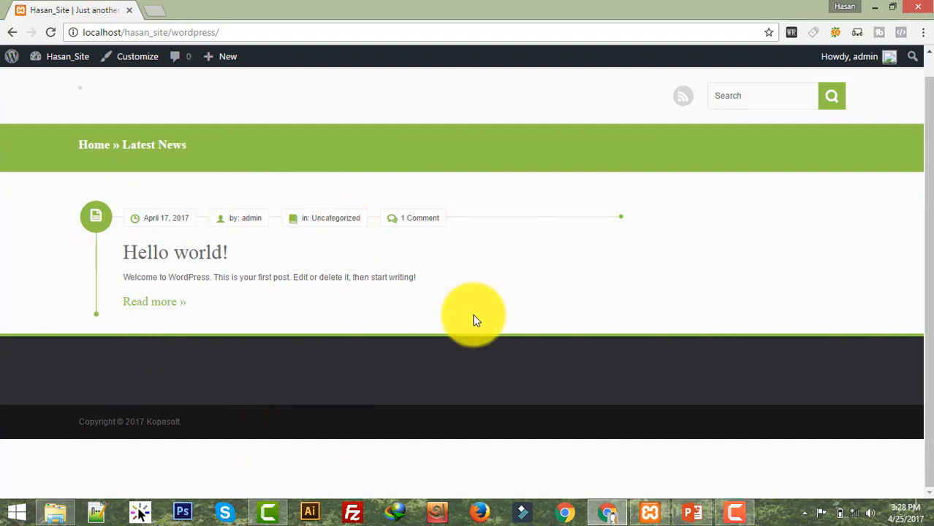
scroll(448, 328, up, 1)
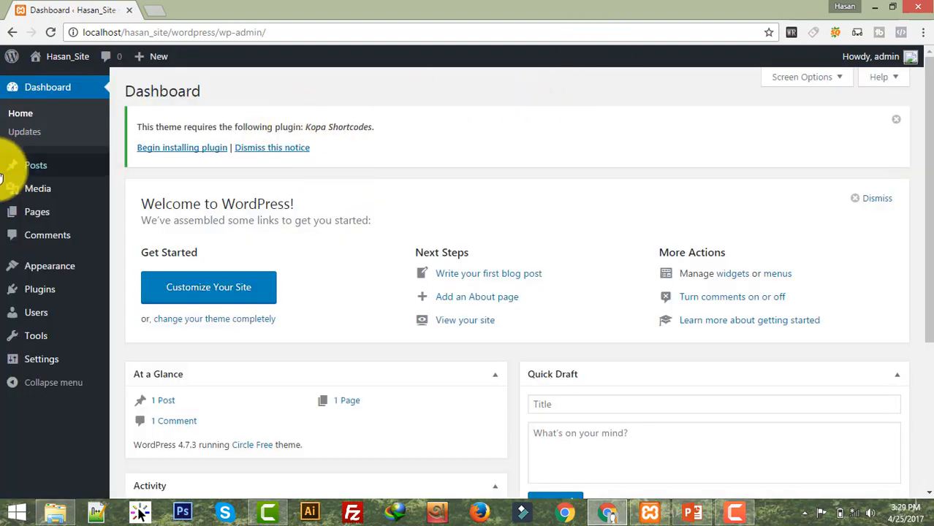
Step: Start a new post titled Sample Test, pasting the title and how-to lines into the body
mouse_move(77, 164)
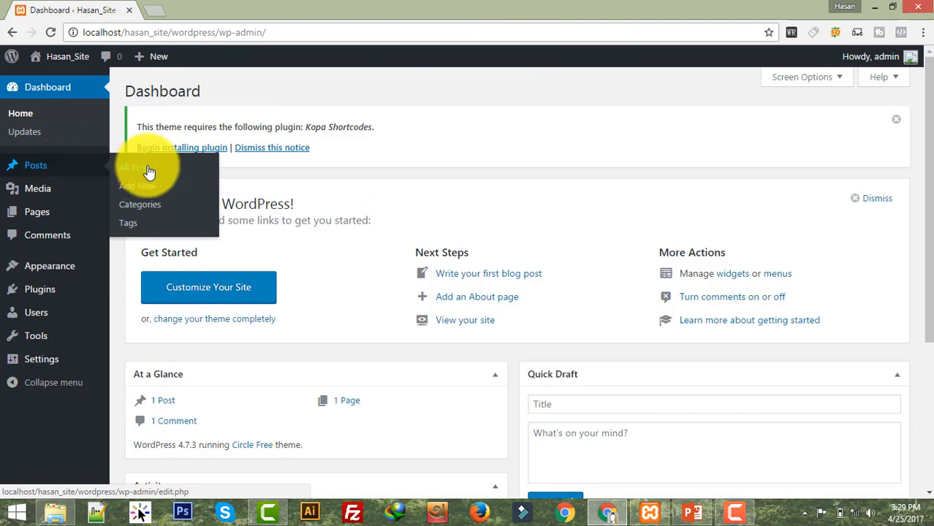
click(150, 184)
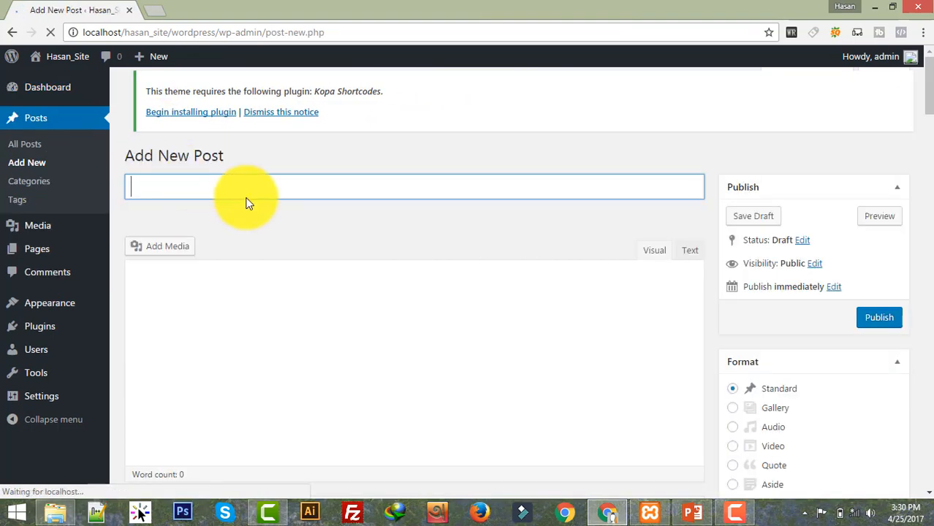
text(S)
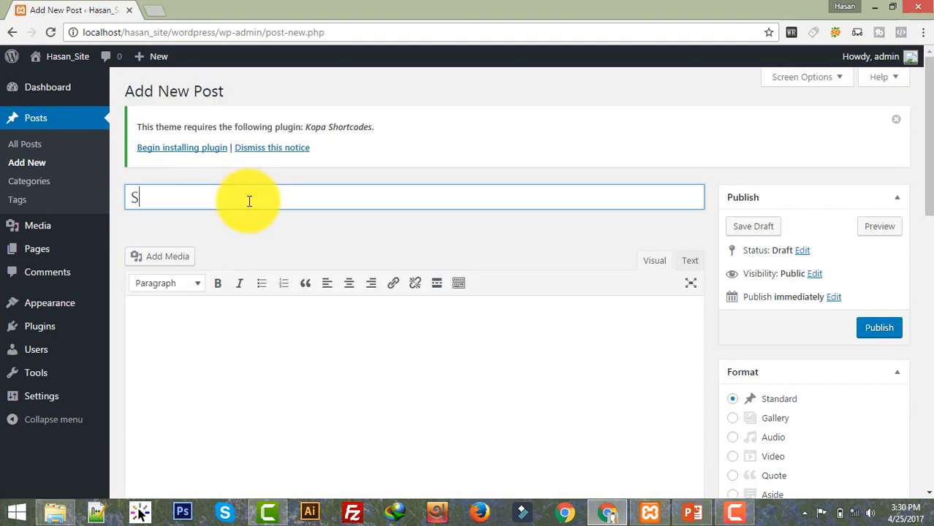
text(mample Test)
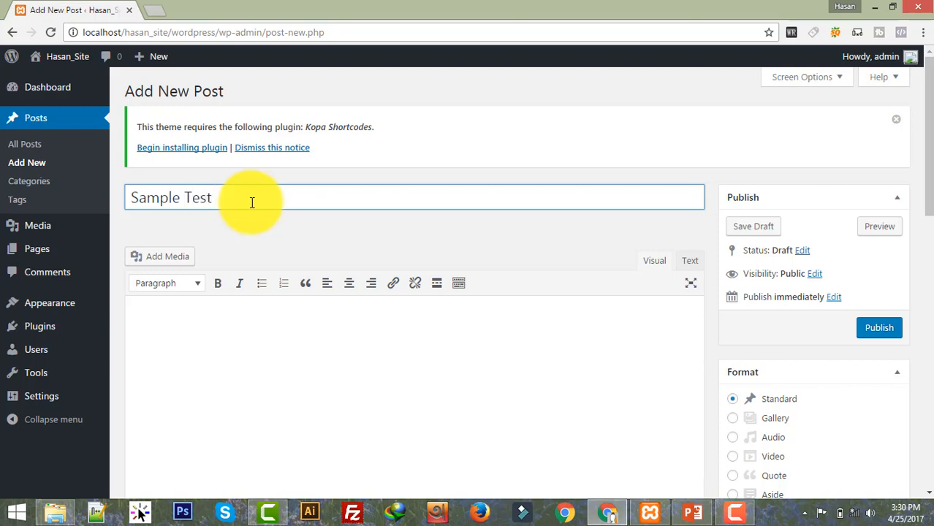
drag(250, 202, 16, 202)
key(ctrl+c)
click(174, 330)
key(ctrl+v)
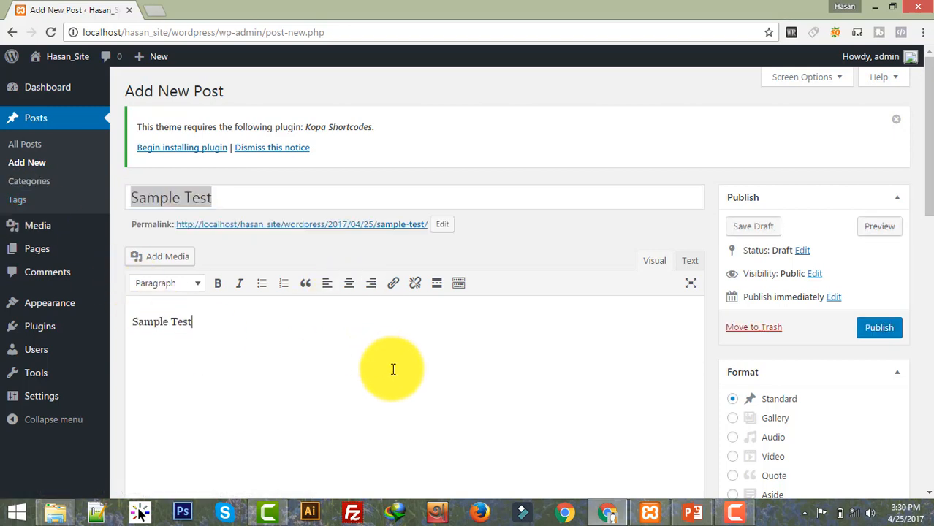
key(ctrl+v)
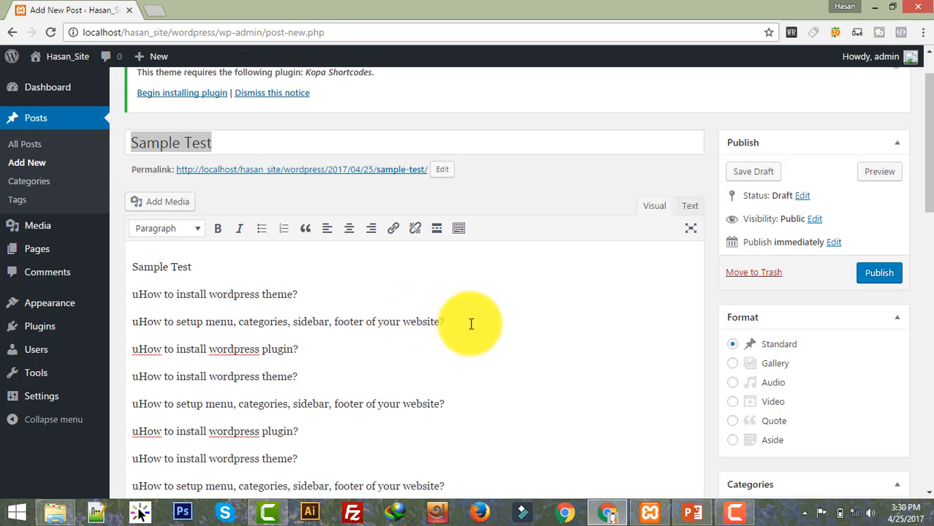
Step: Format the Sample Test line in the body as Heading 1
drag(223, 262, 63, 263)
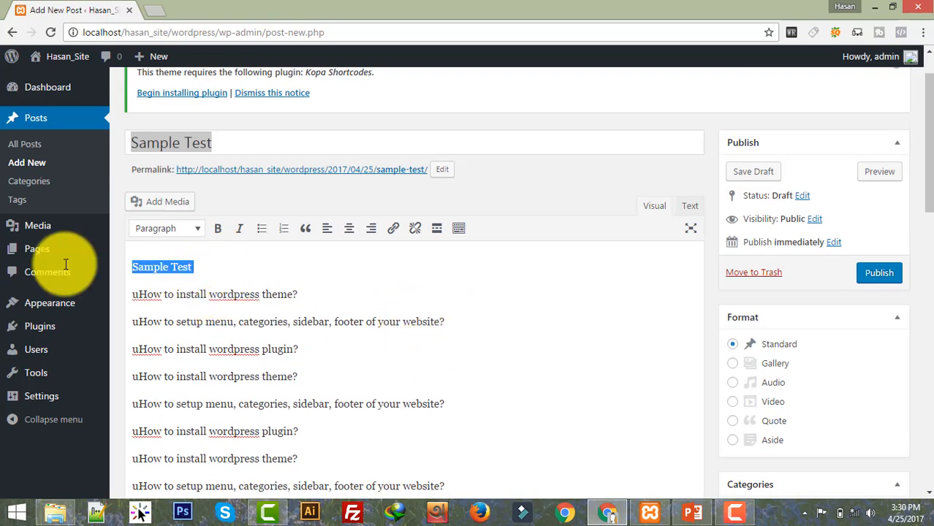
click(179, 233)
click(193, 277)
scroll(593, 150, up, 2)
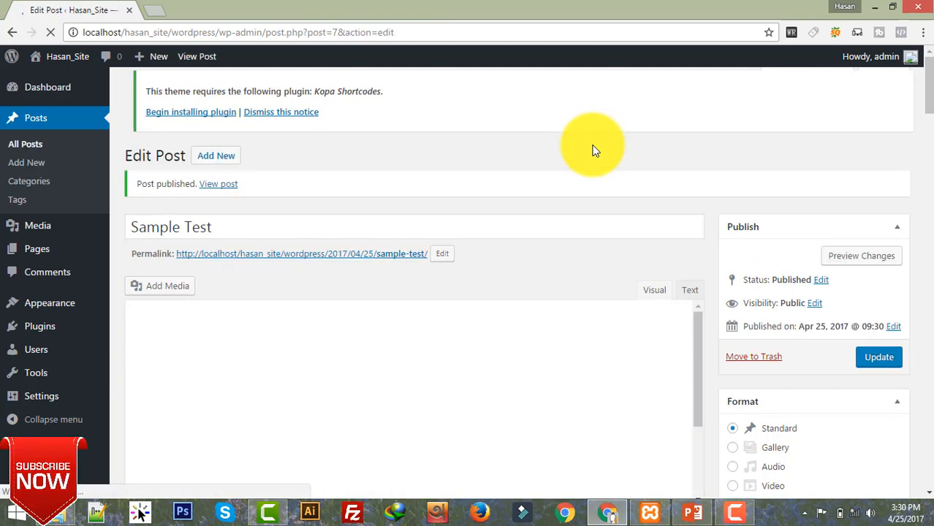
Step: Open the published Sample Test post in a new tab and look it over
right_click(209, 188)
click(281, 189)
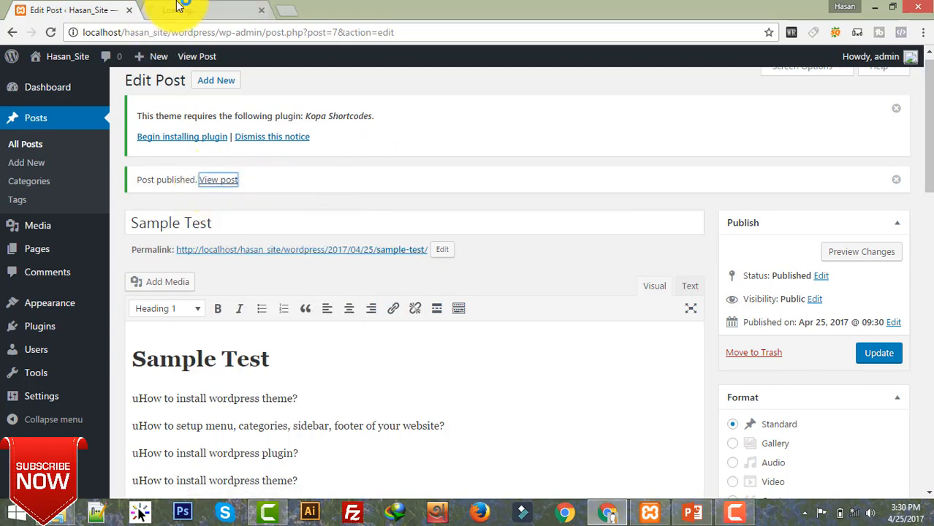
click(194, 9)
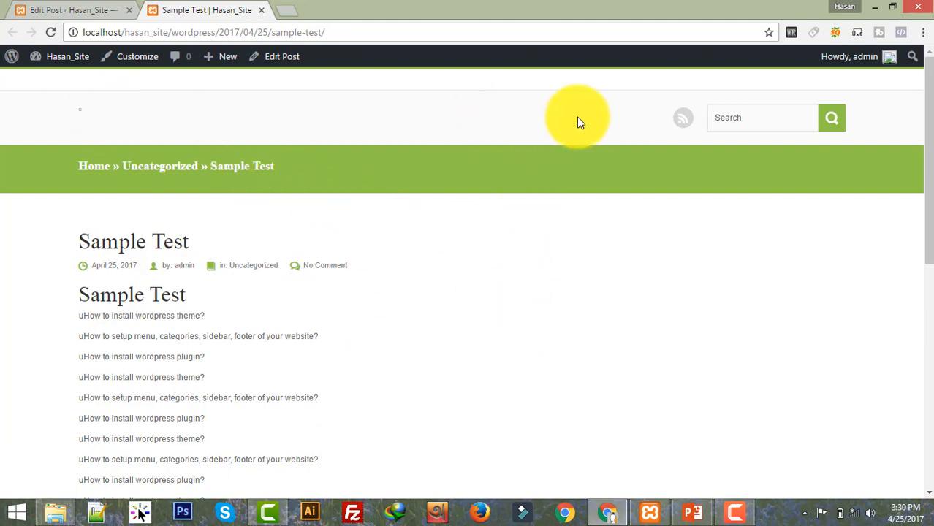
scroll(369, 378, down, 10)
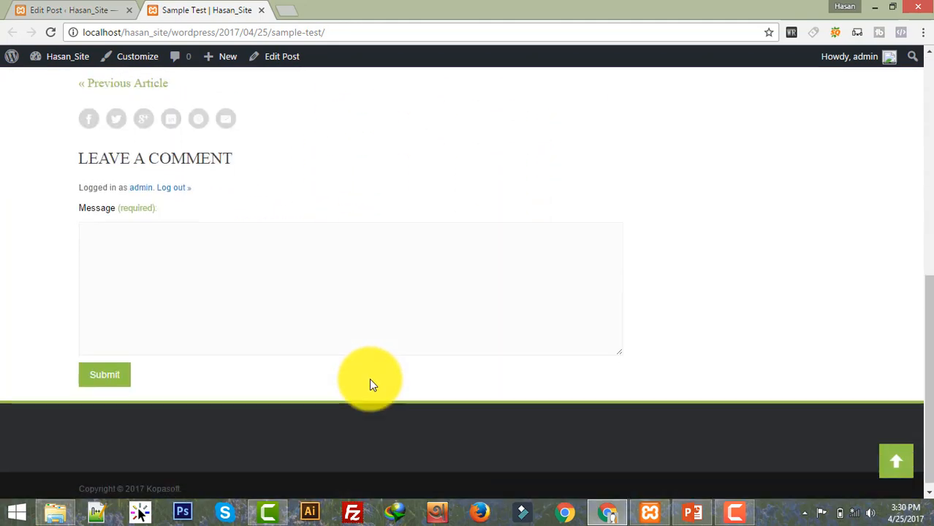
click(259, 270)
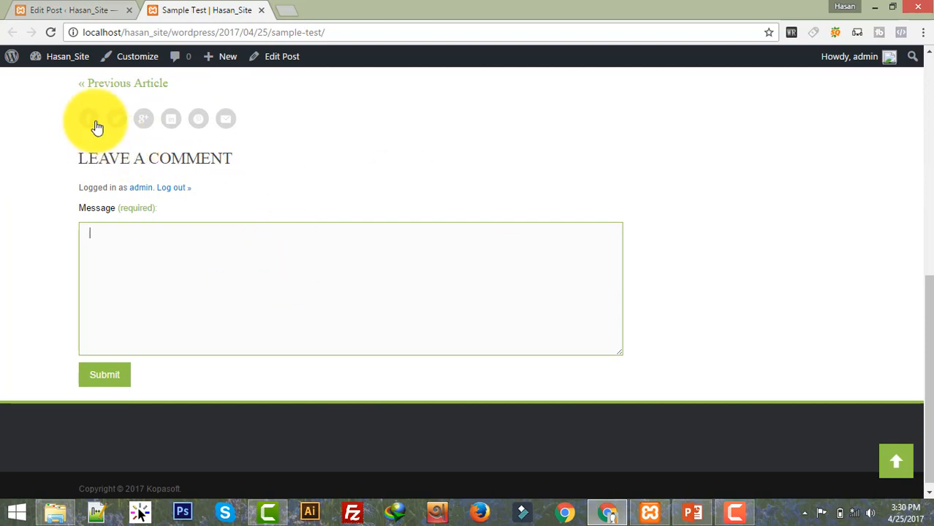
scroll(518, 298, up, 10)
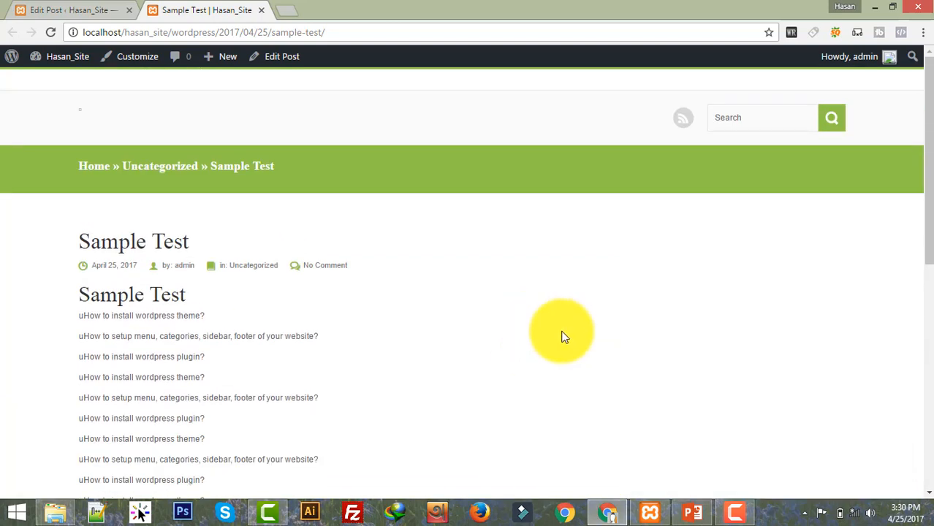
Step: Go to the homepage to see Sample Test listed first under Latest News
click(95, 168)
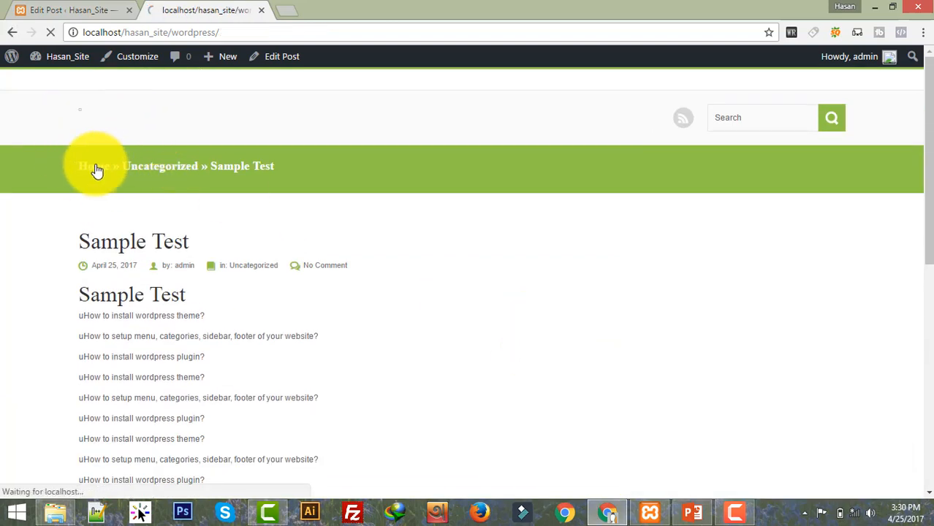
scroll(542, 202, down, 2)
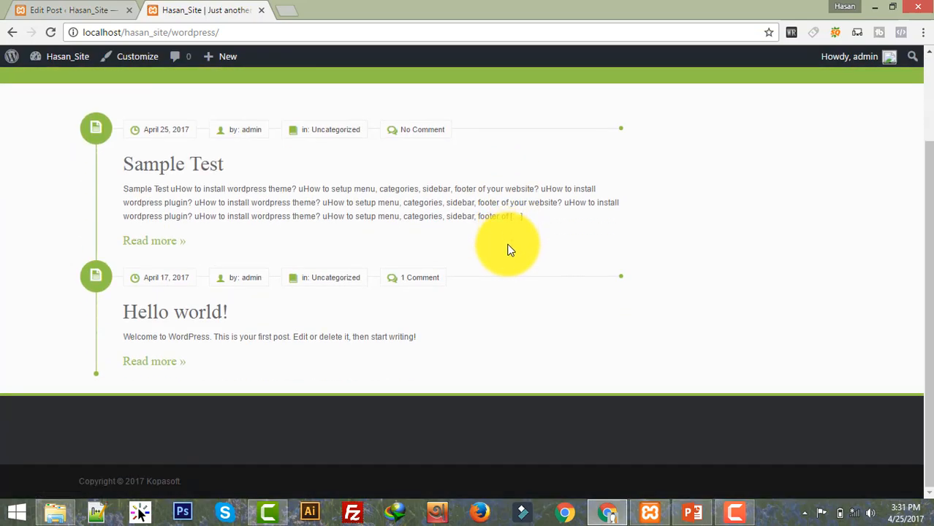
scroll(511, 247, up, 2)
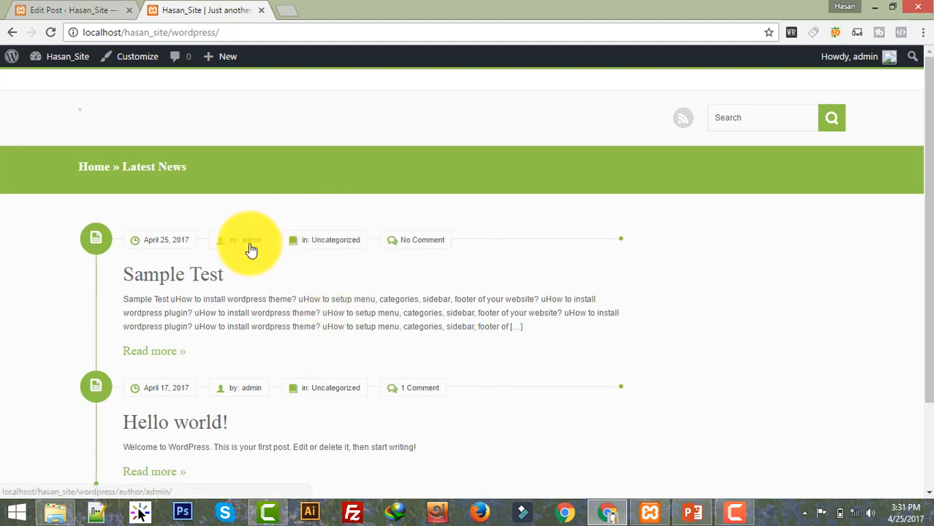
mouse_move(882, 62)
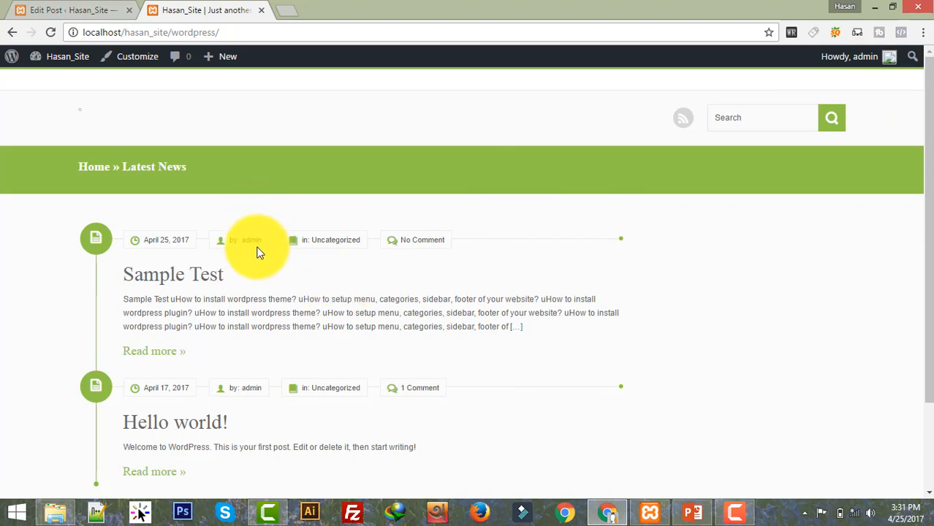
Step: Back in the post editor, create a new Tech News category for the post
click(109, 10)
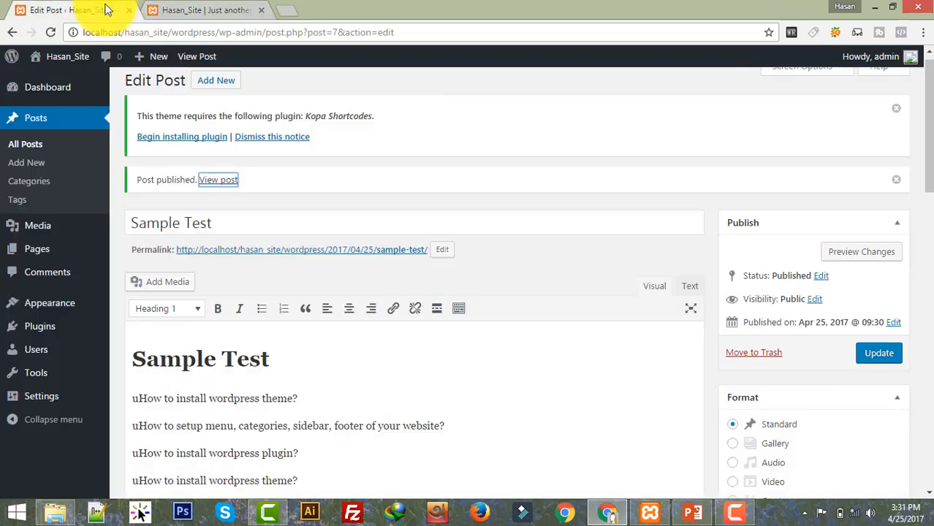
scroll(501, 354, down, 5)
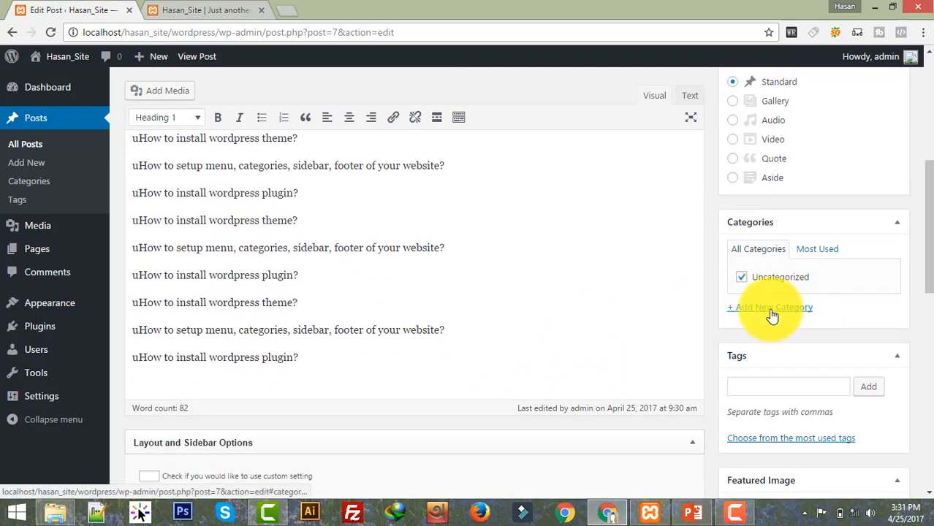
click(772, 311)
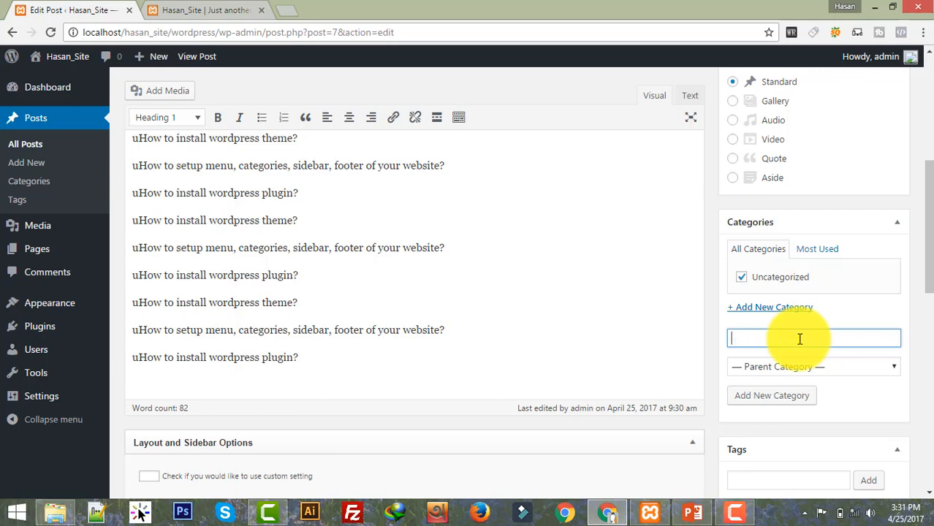
text(Tech News)
click(798, 401)
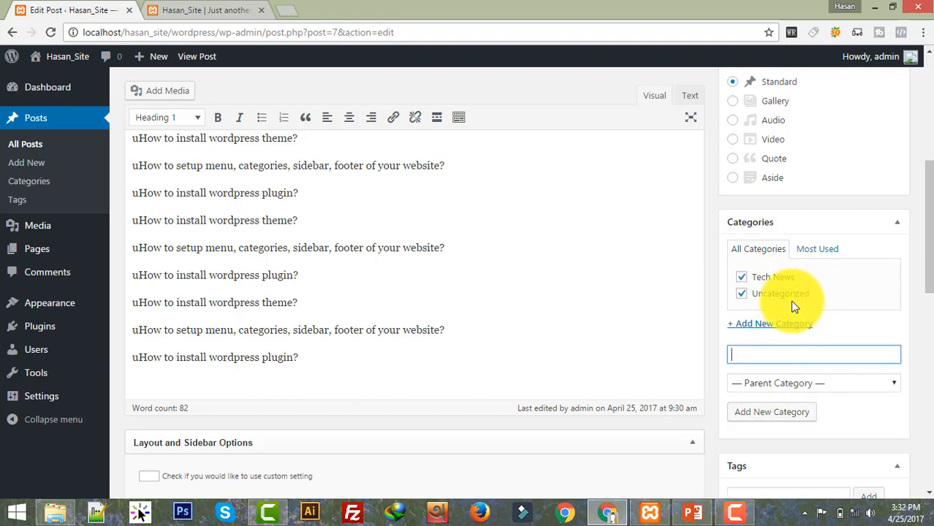
Step: Untick Uncategorized and update the post so it is filed only under Tech News
click(739, 295)
scroll(654, 316, down, 2)
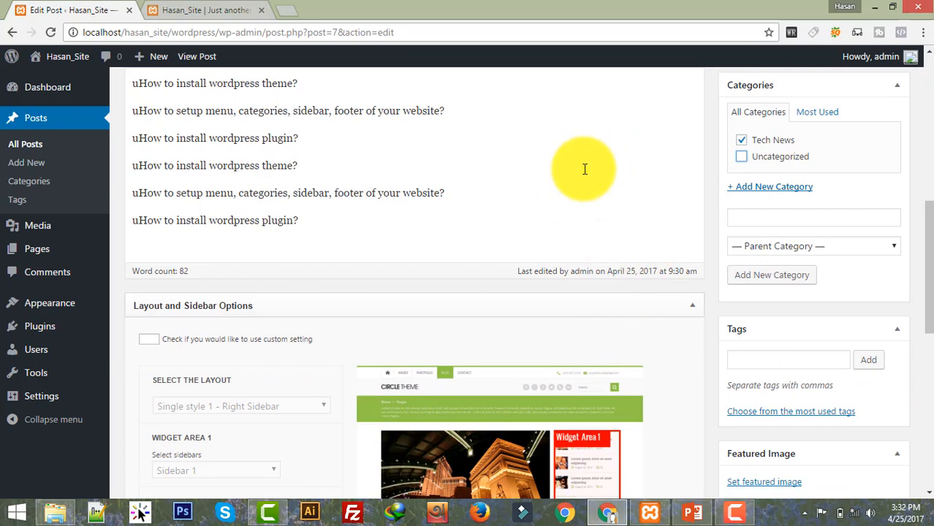
scroll(585, 169, down, 3)
scroll(643, 293, up, 3)
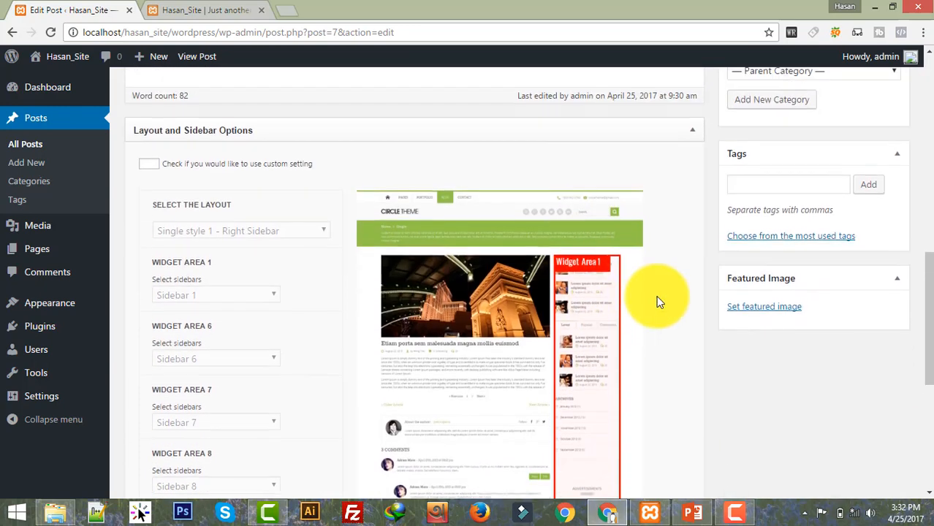
scroll(914, 150, up, 2)
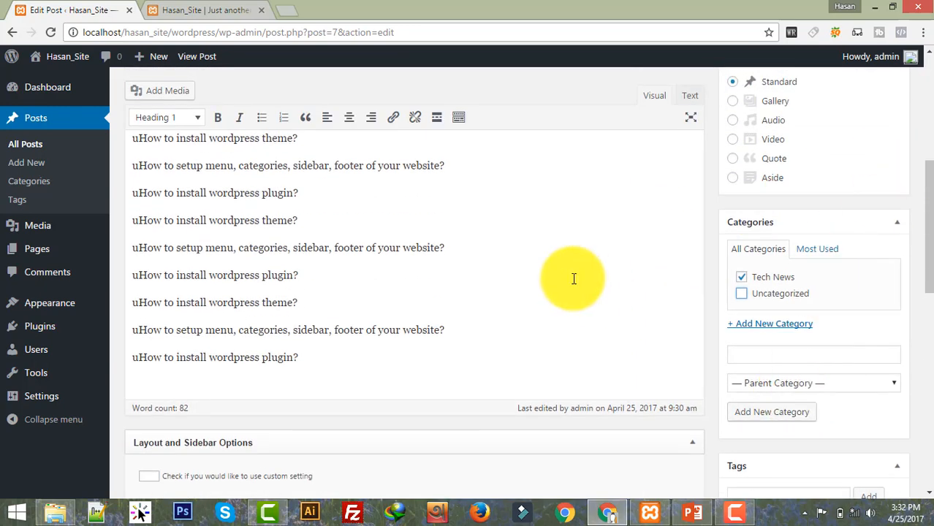
scroll(574, 278, down, 3)
scroll(574, 278, up, 8)
scroll(483, 335, down, 5)
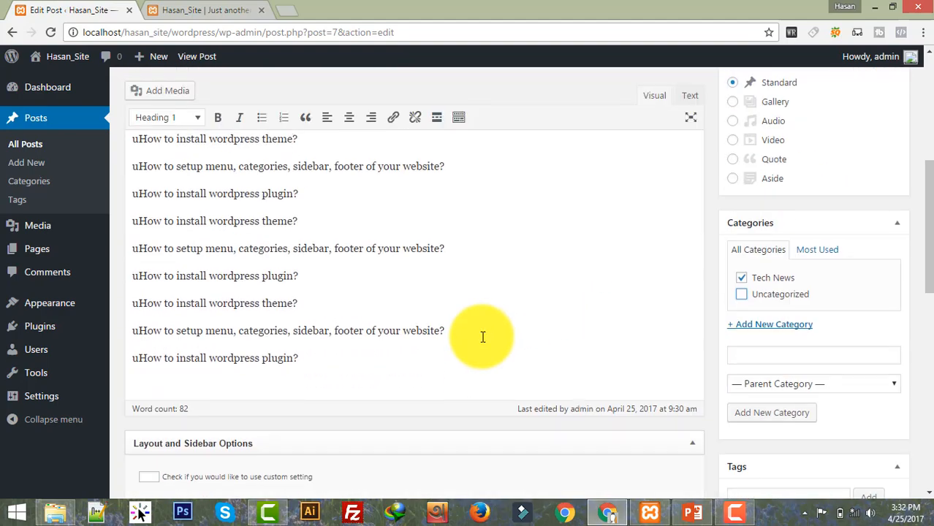
scroll(643, 256, down, 3)
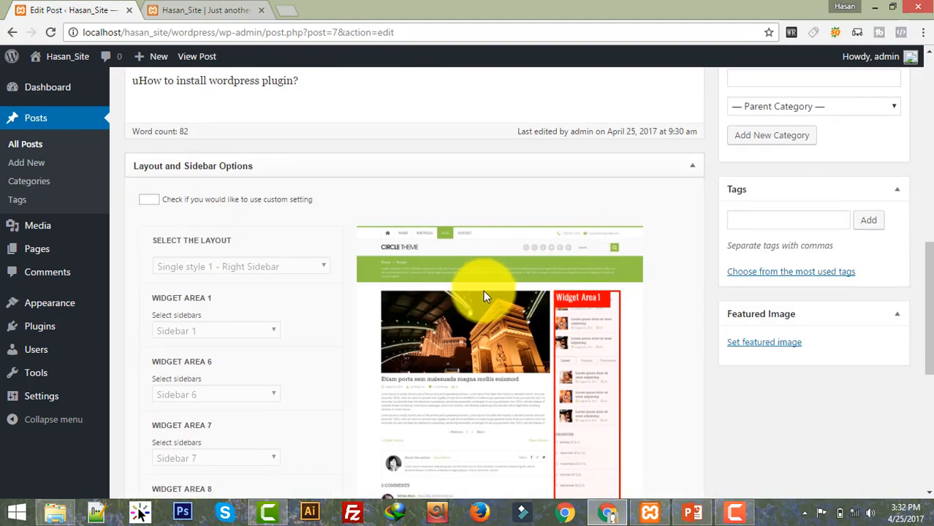
scroll(483, 290, down, 2)
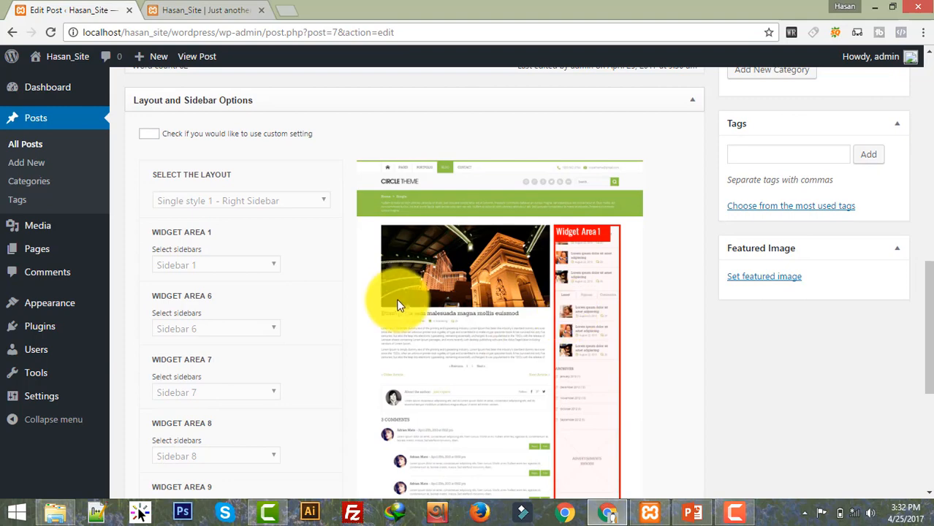
scroll(596, 238, down, 1)
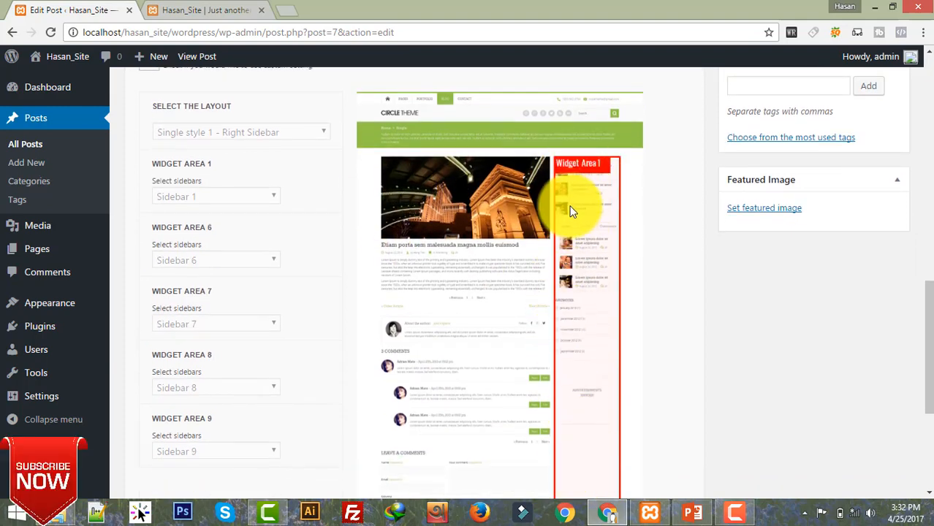
scroll(481, 321, down, 2)
scroll(481, 321, up, 5)
scroll(481, 321, up, 7)
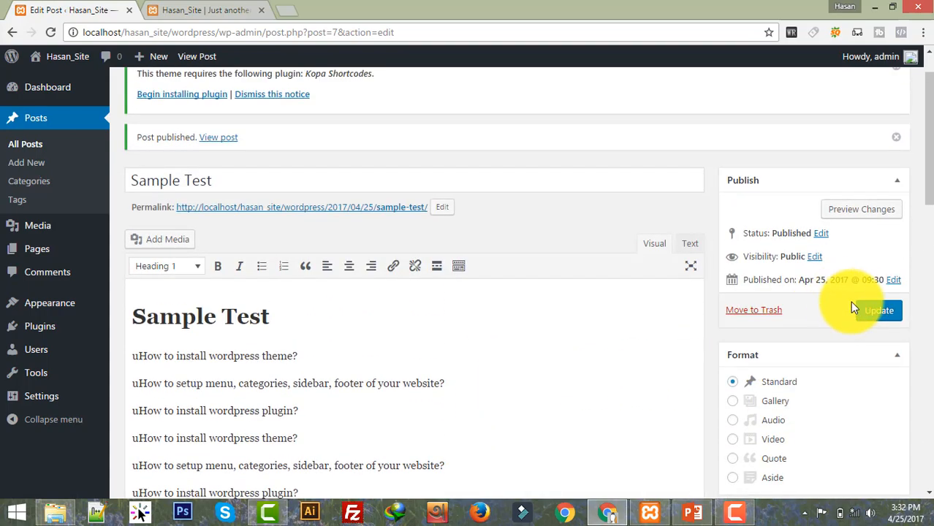
click(879, 314)
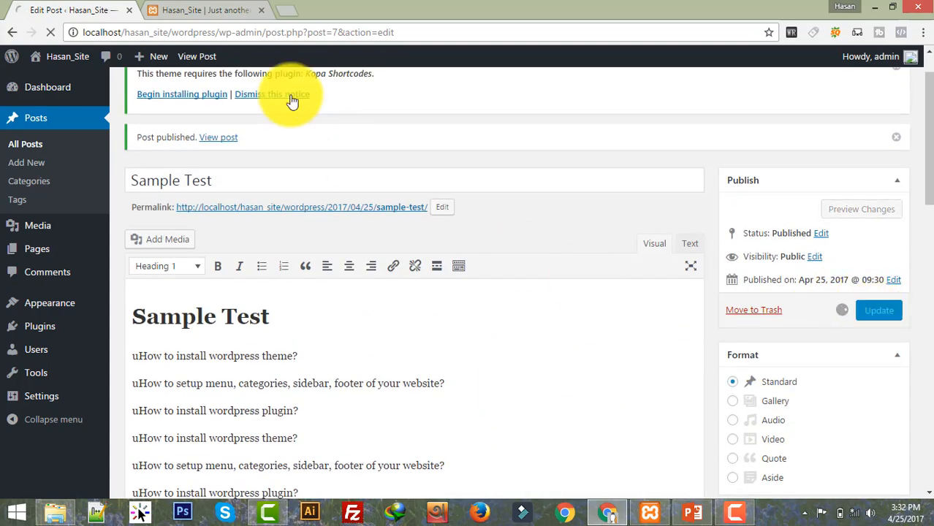
click(220, 9)
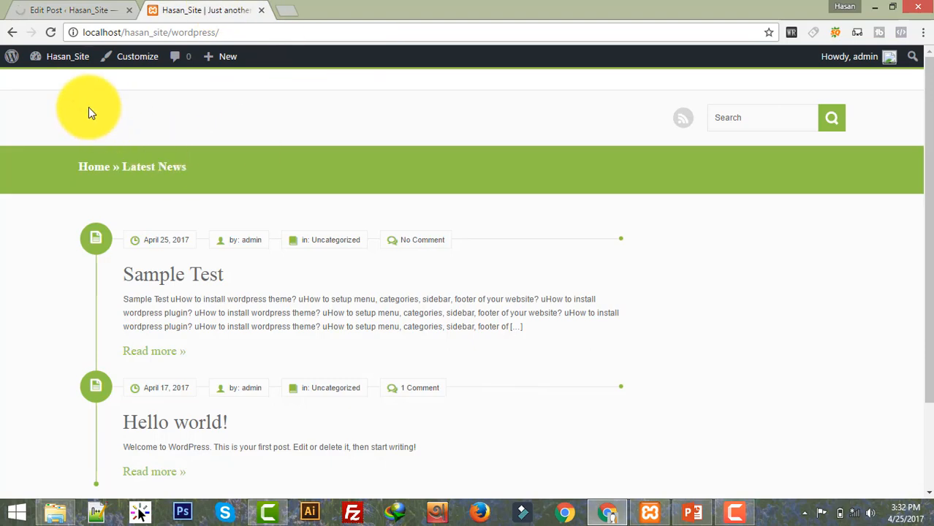
click(67, 9)
click(232, 7)
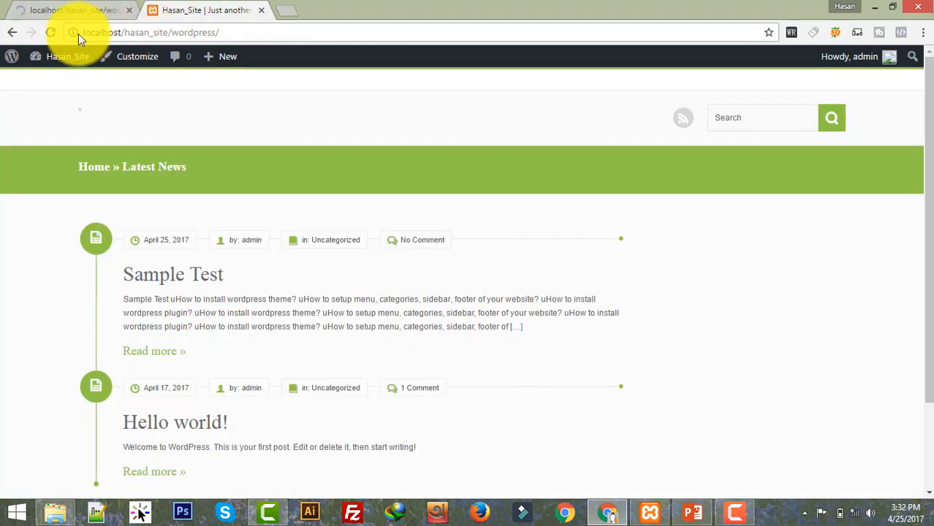
click(45, 33)
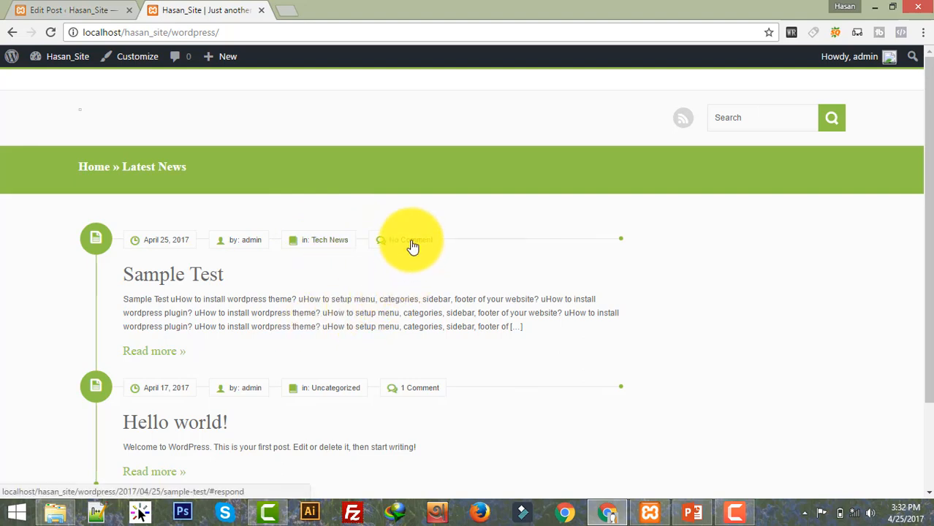
scroll(303, 296, down, 1)
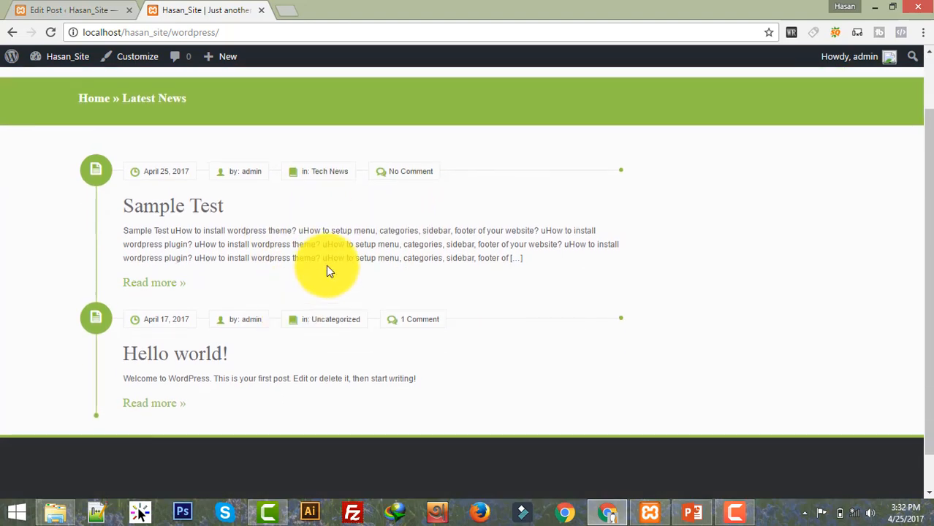
click(155, 280)
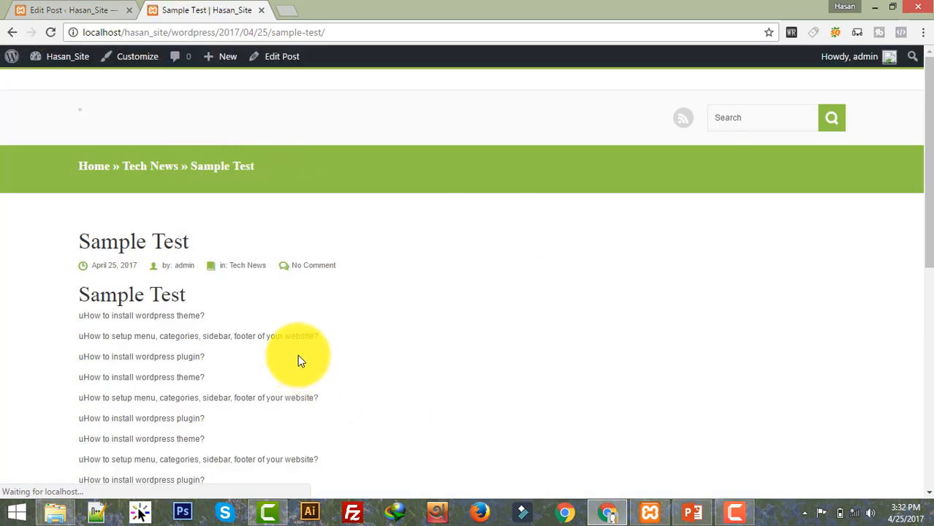
click(11, 32)
click(66, 9)
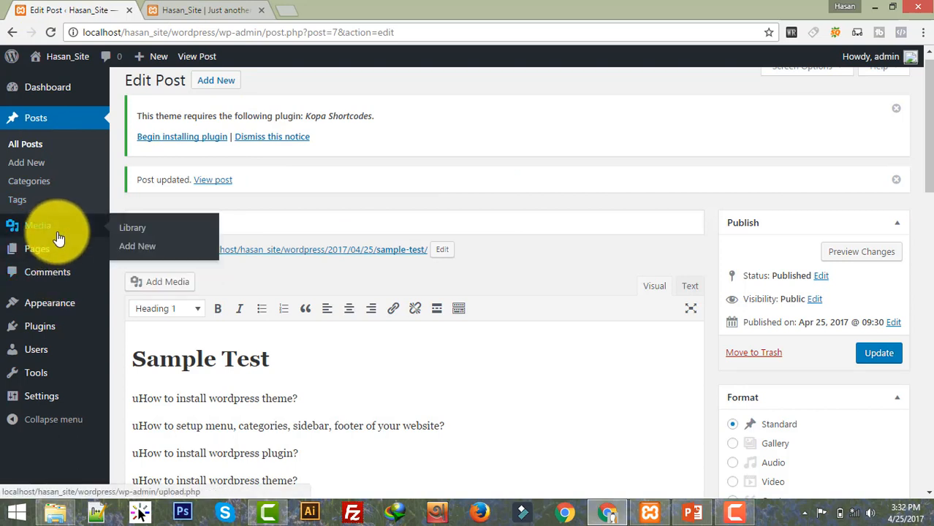
Step: Create a new navigation menu named Main_Menu on the Menus page
mouse_move(69, 253)
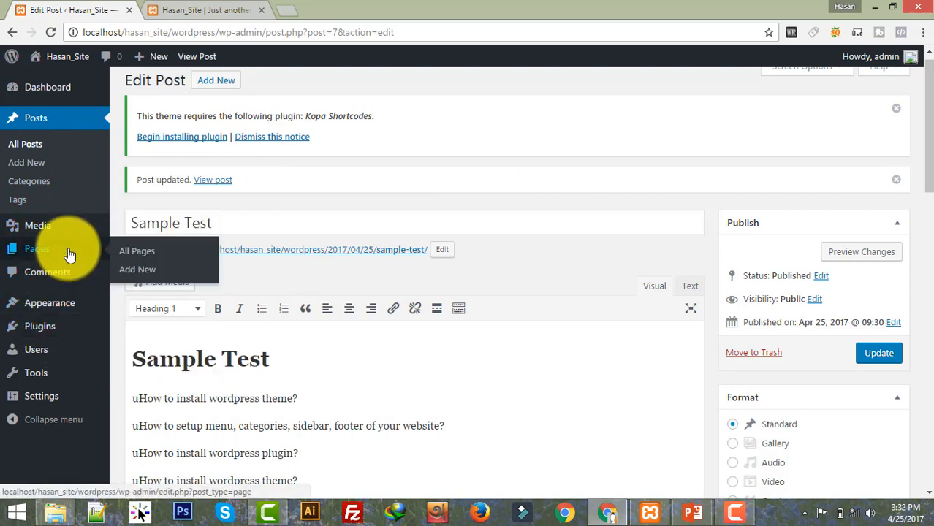
mouse_move(52, 336)
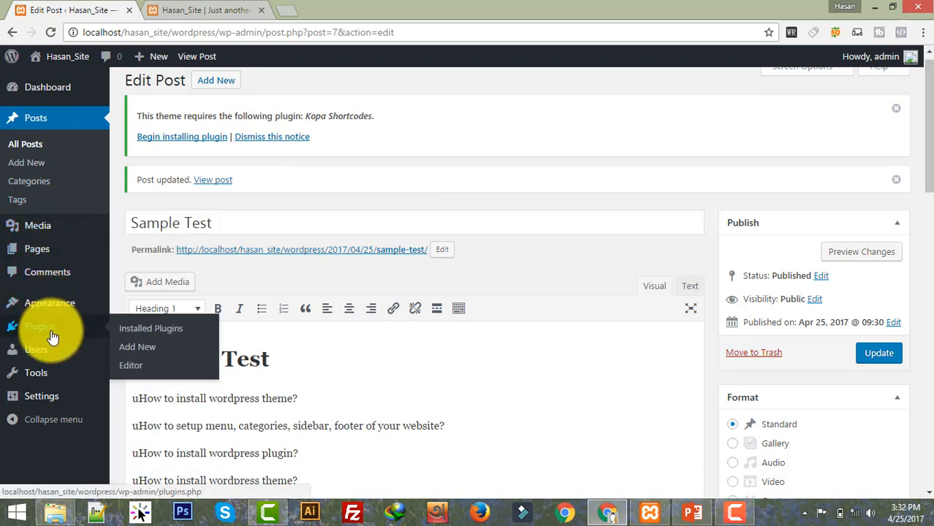
mouse_move(69, 313)
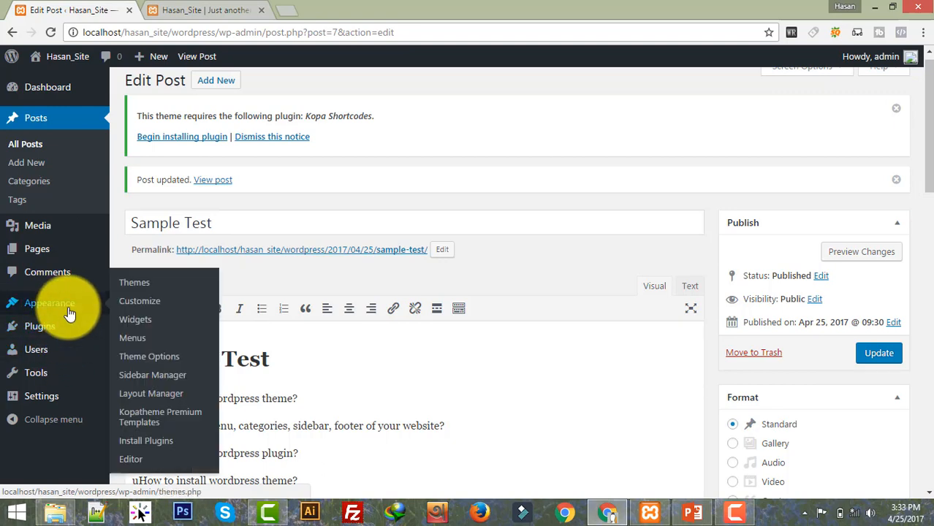
click(138, 341)
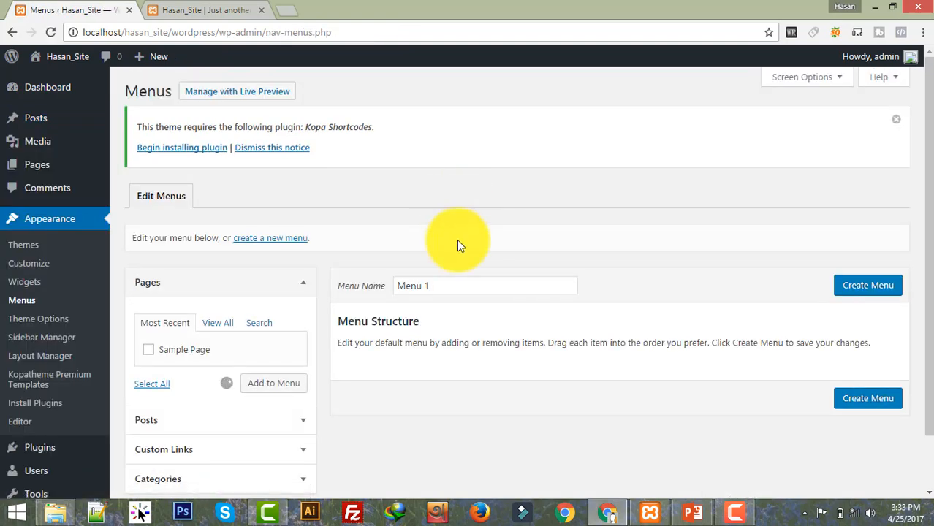
click(452, 287)
triple_click(419, 287)
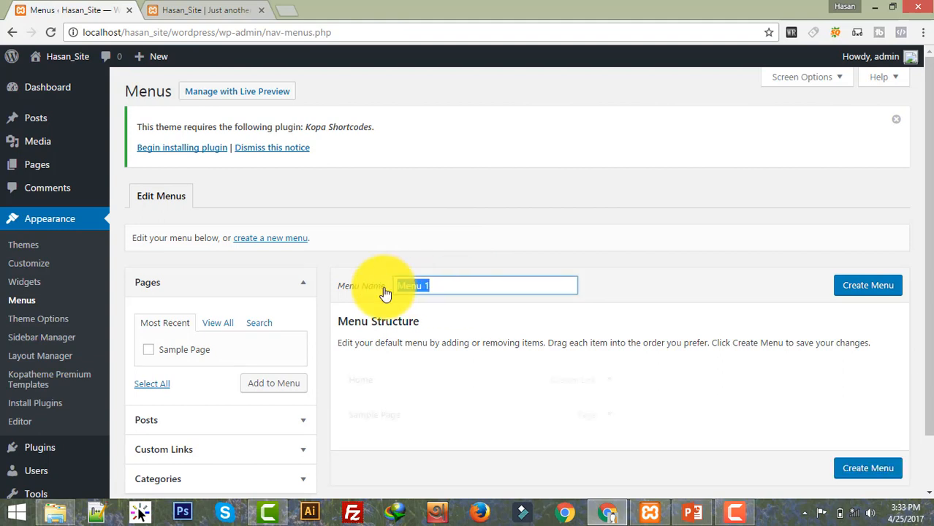
click(437, 286)
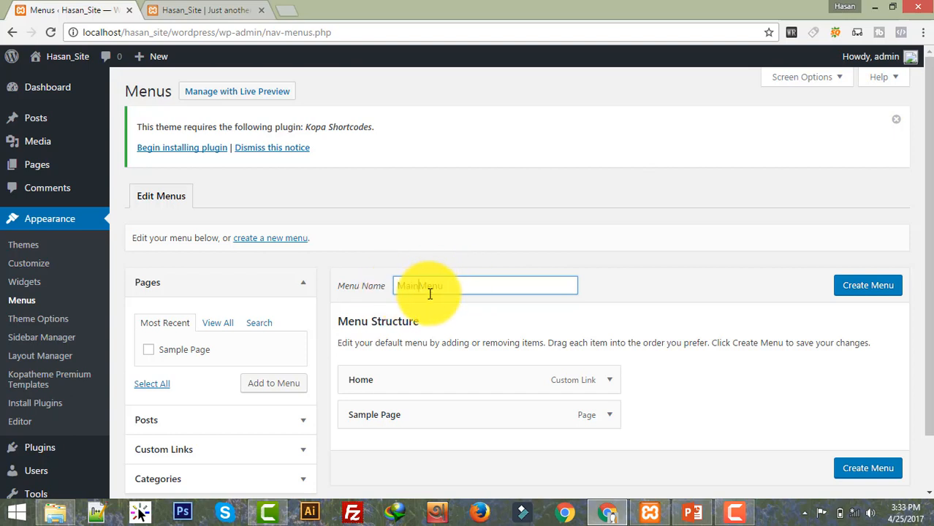
click(861, 288)
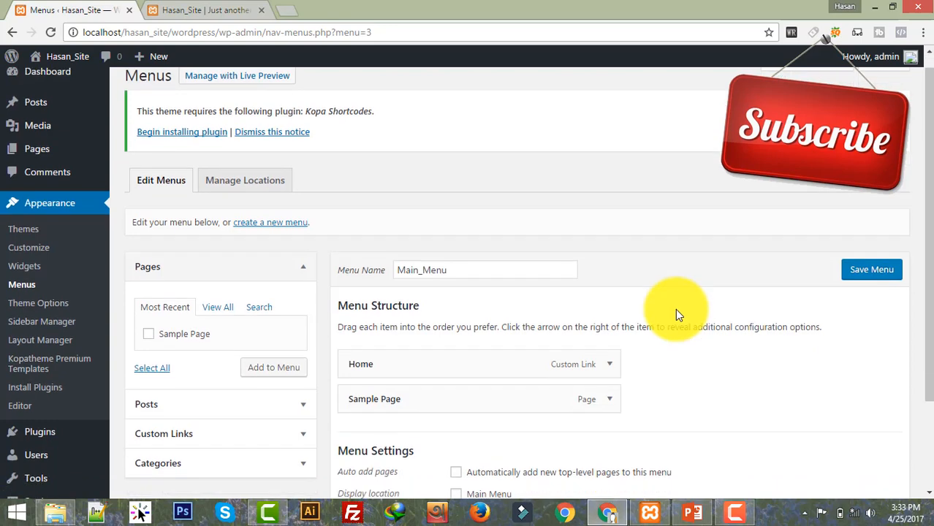
Step: Assign Main_Menu to the Main Menu location and expand the Sample Page item, leaving its label unchanged
scroll(658, 313, down, 2)
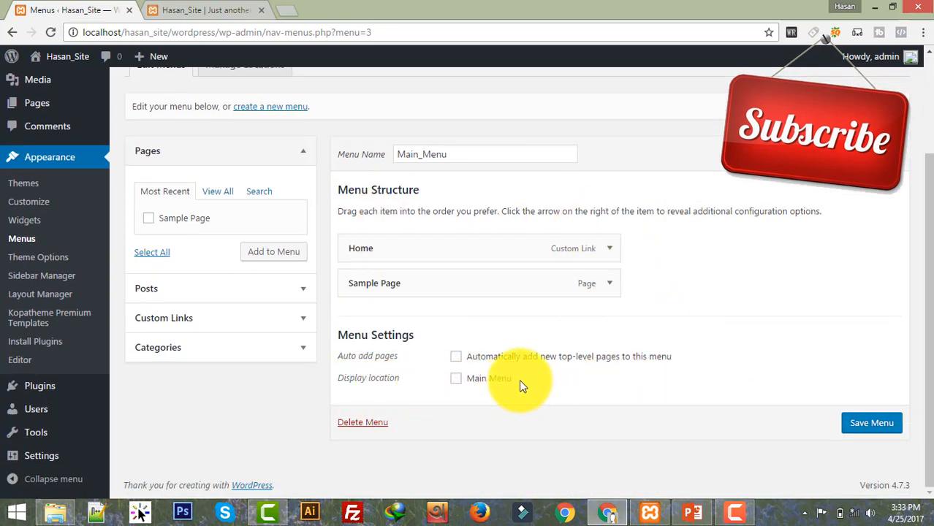
click(455, 381)
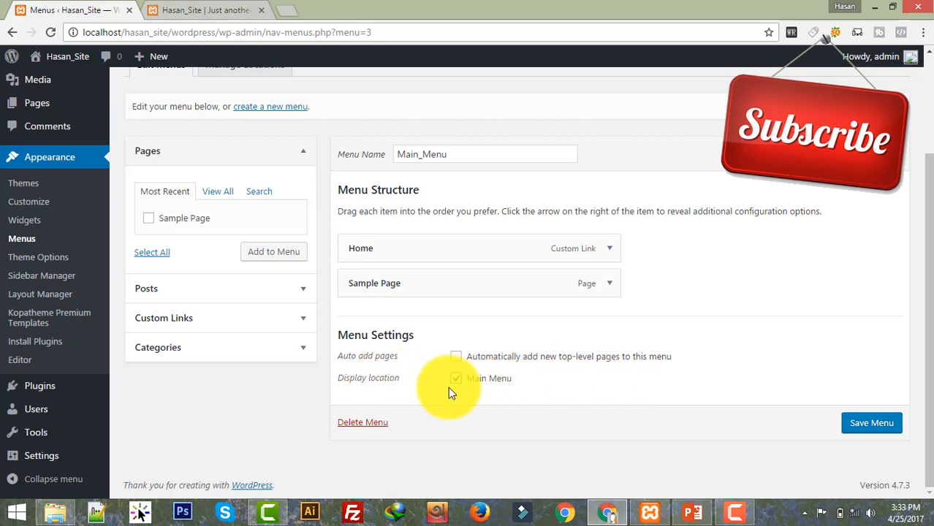
click(609, 285)
click(355, 329)
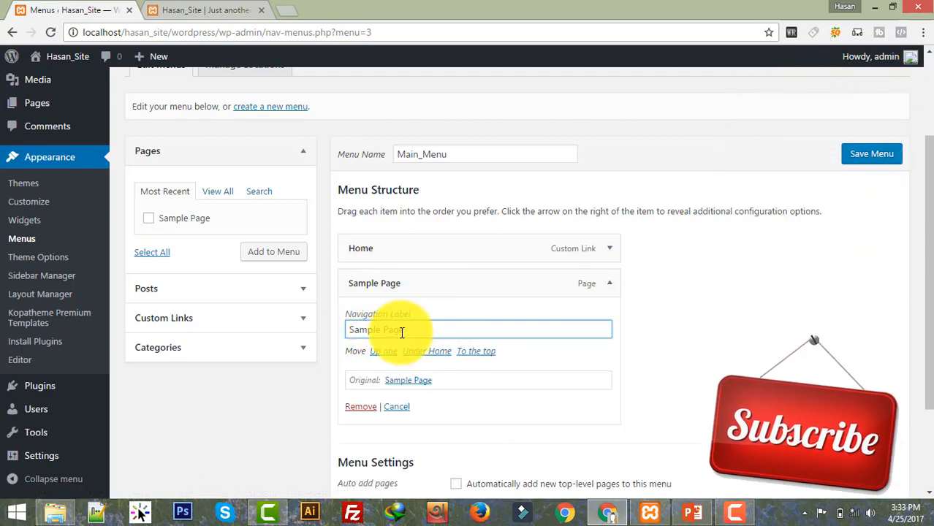
double_click(381, 330)
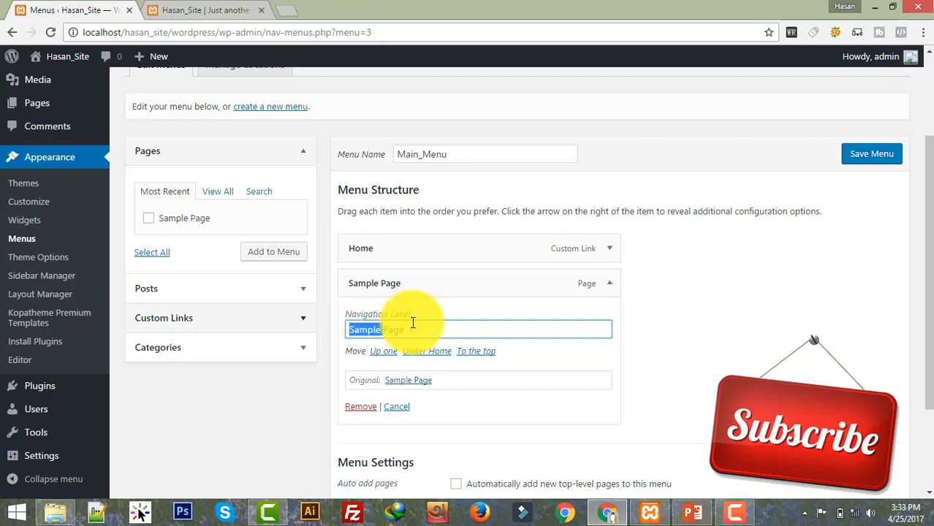
click(614, 307)
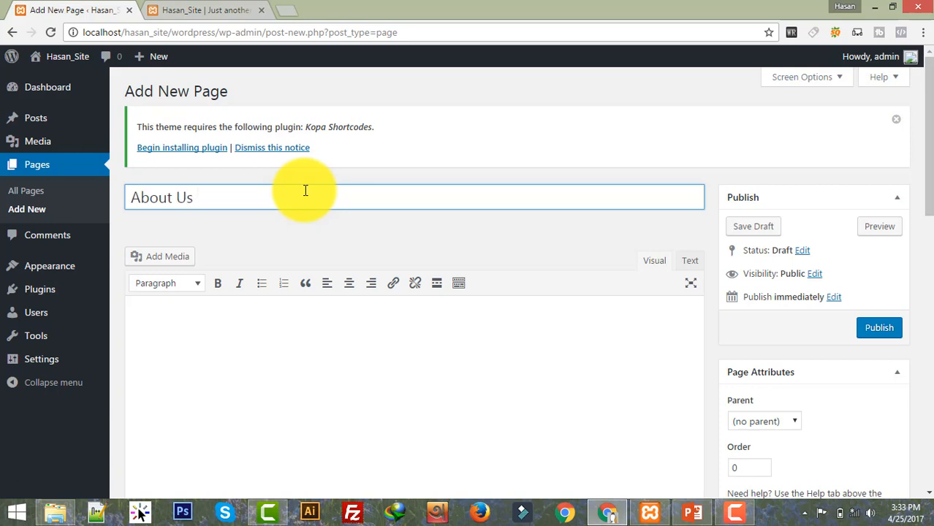
Step: Title the page About Us and type an introduction line with the author's name, capitalised
click(329, 360)
click(241, 198)
key(ctrl+a)
click(234, 336)
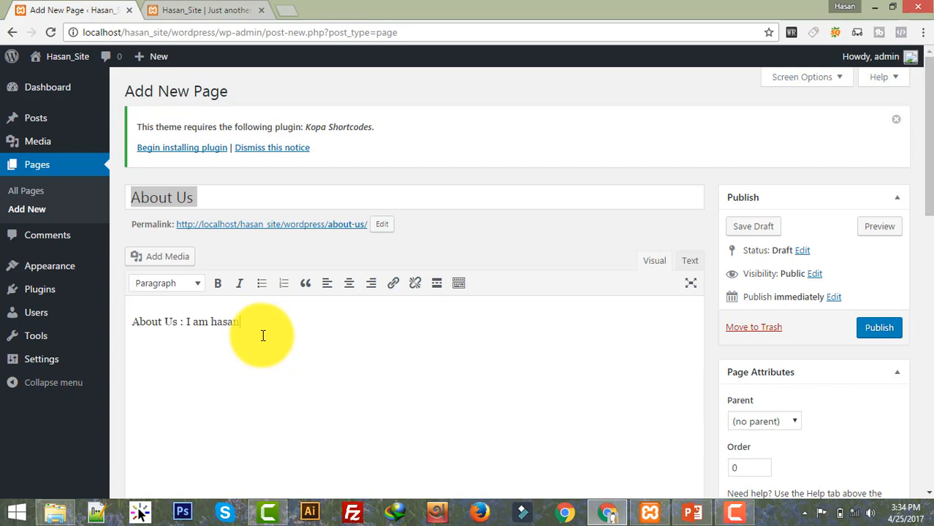
click(212, 322)
key(Delete)
text(H)
click(331, 327)
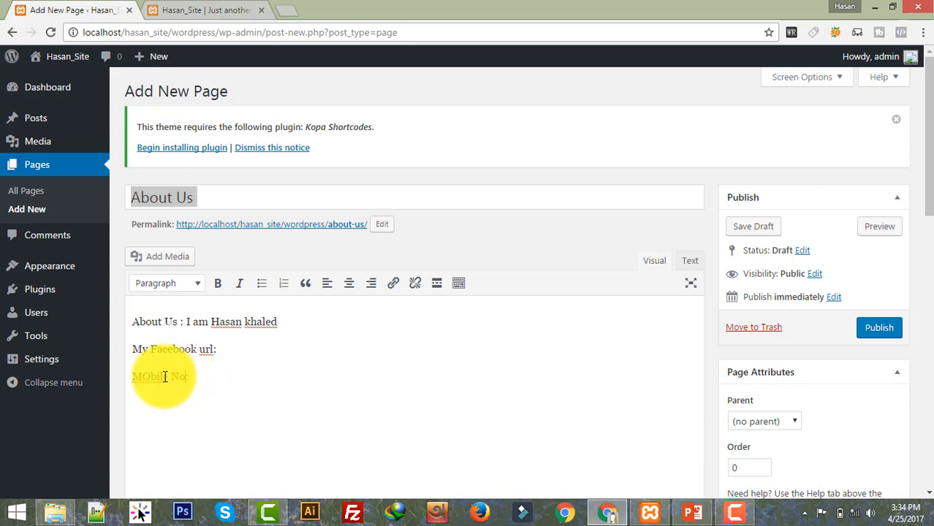
Step: Enter the mobile number after 'Mobile No:' and publish the About Us page
shift+click(244, 380)
click(271, 370)
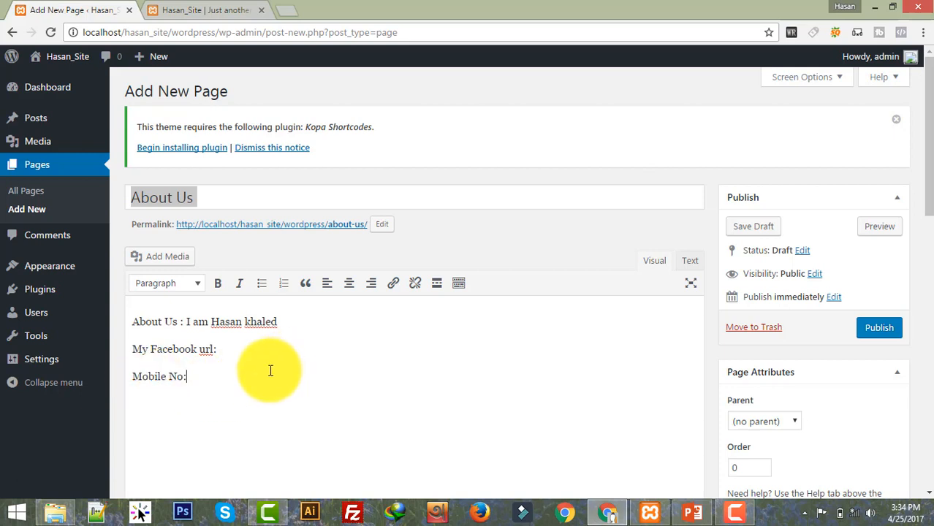
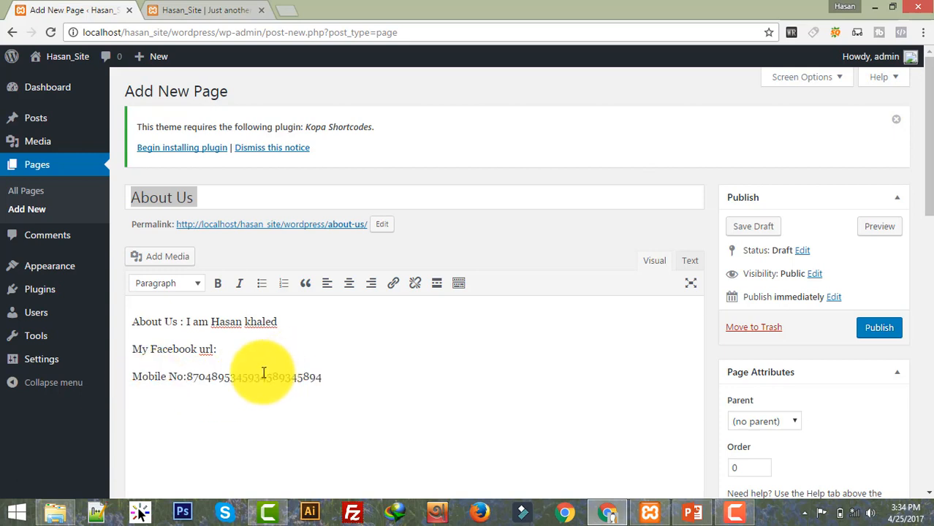
click(249, 372)
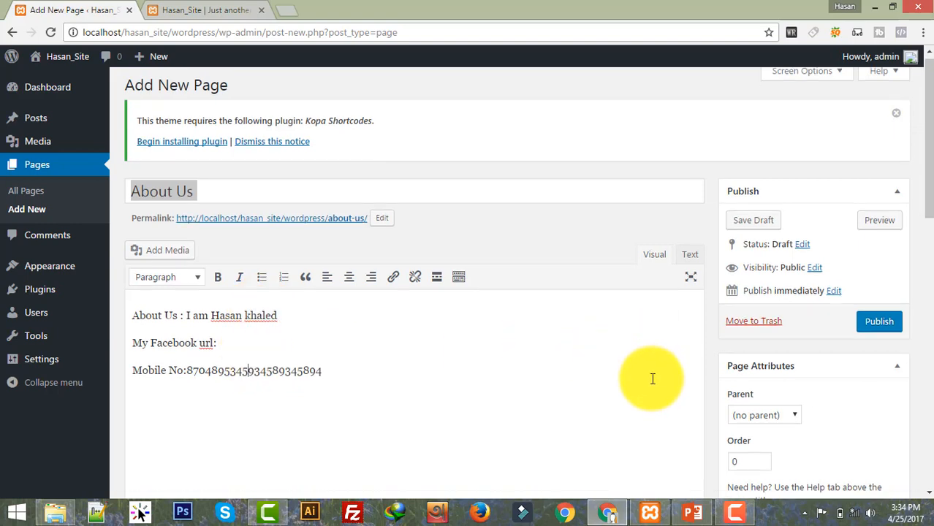
scroll(653, 378, down, 2)
click(881, 191)
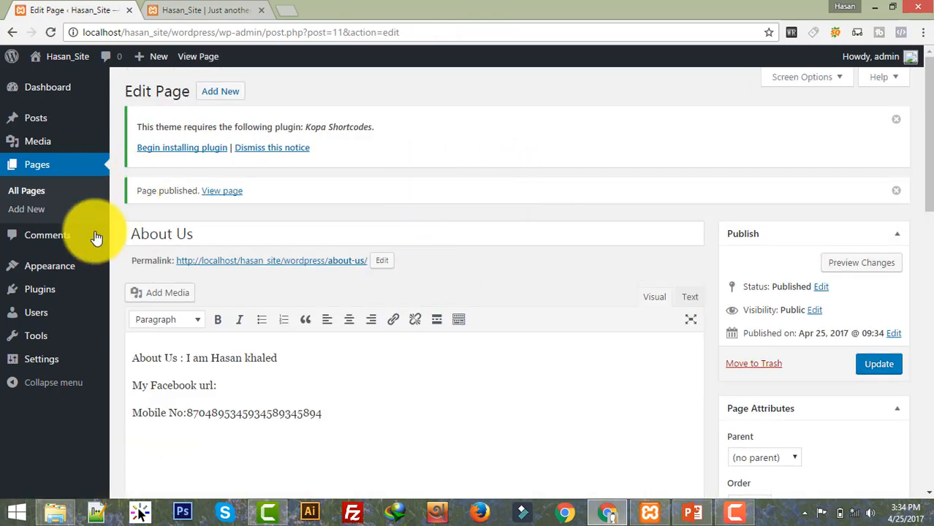
Step: Save Main_Menu with the About Us page added, then switch to the live site
mouse_move(78, 276)
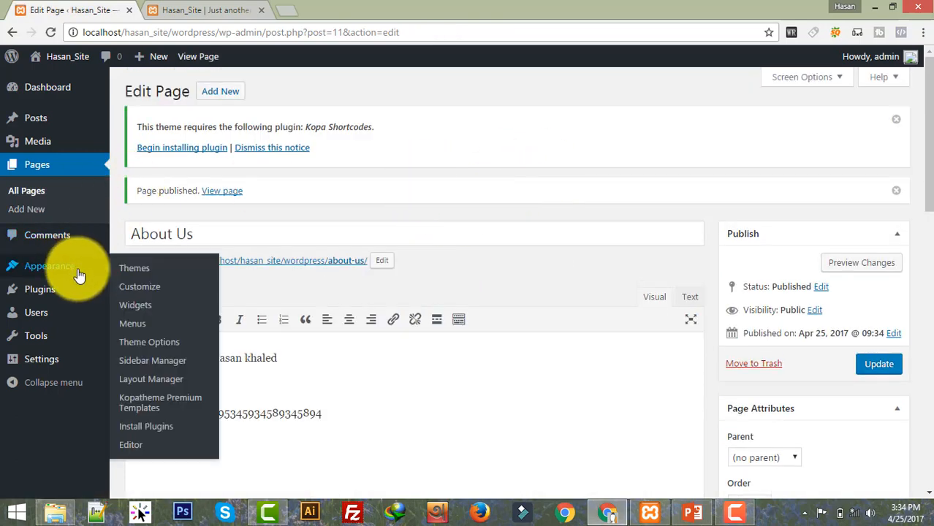
click(146, 321)
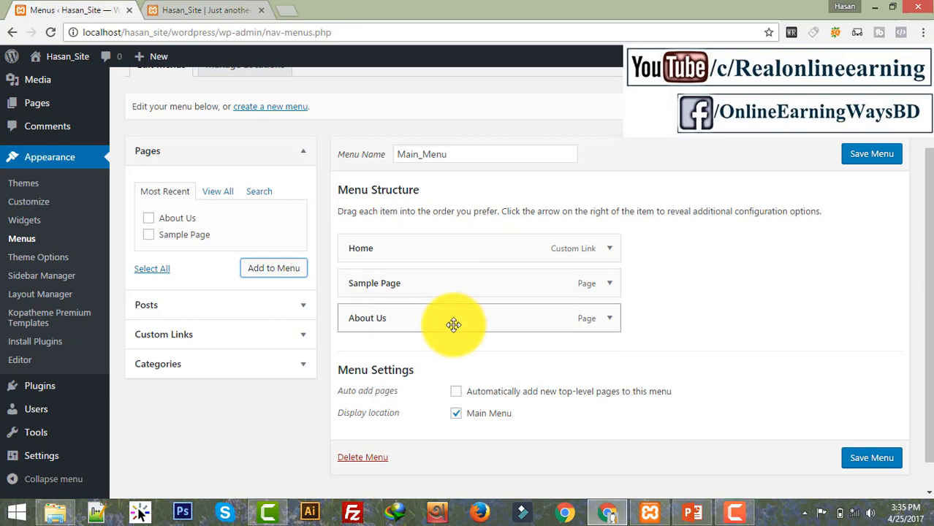
scroll(880, 353, down, 1)
click(871, 424)
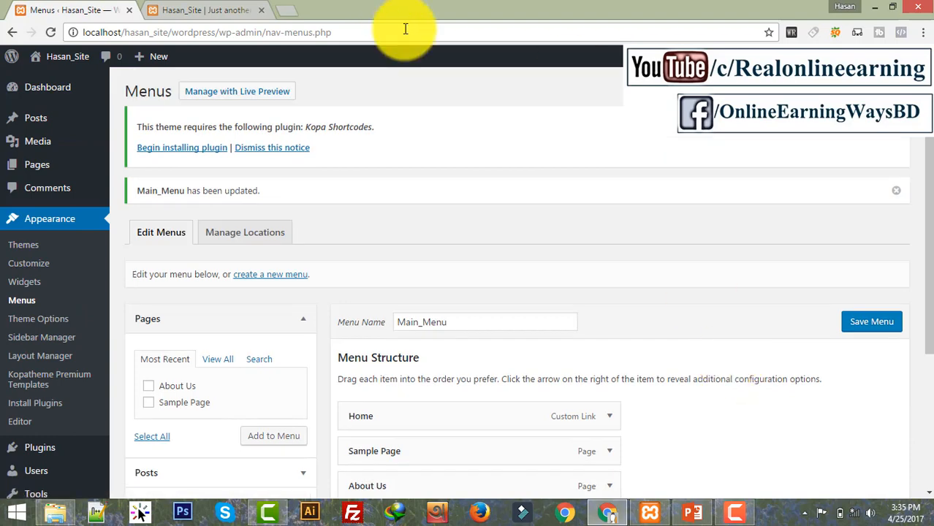
click(232, 9)
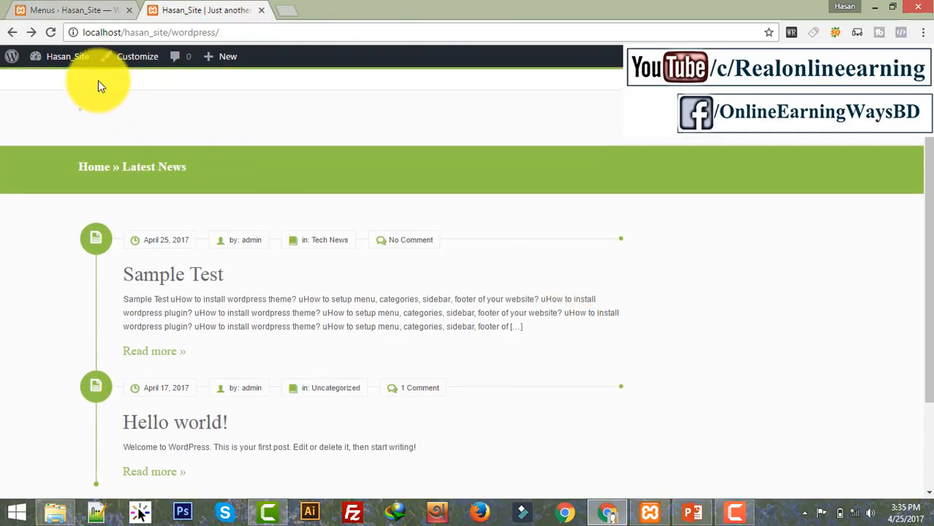
Step: Reload the live site and test its Sample Page, About Us and Home menu links
click(50, 32)
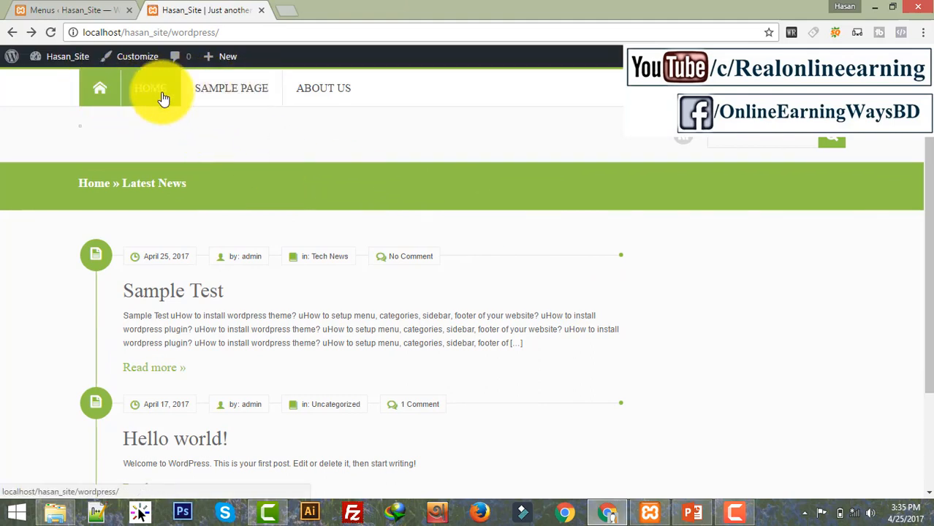
click(230, 91)
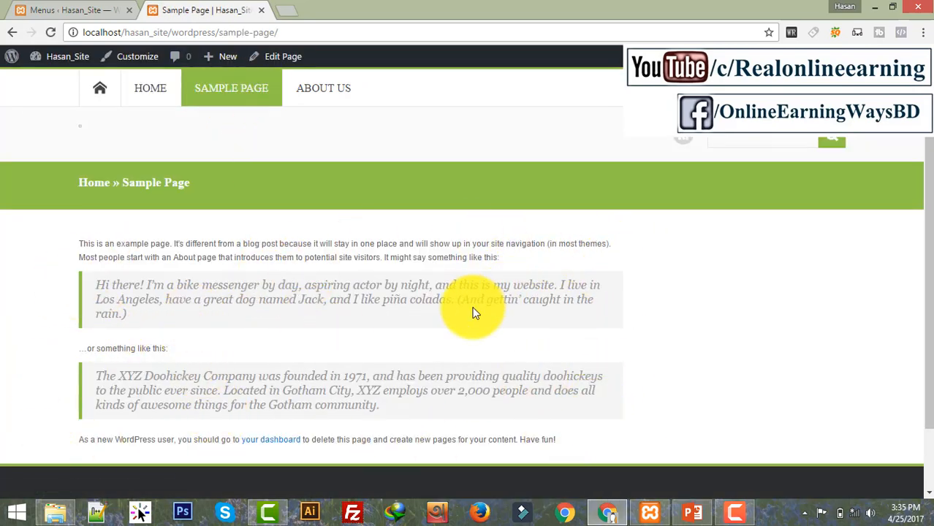
click(329, 97)
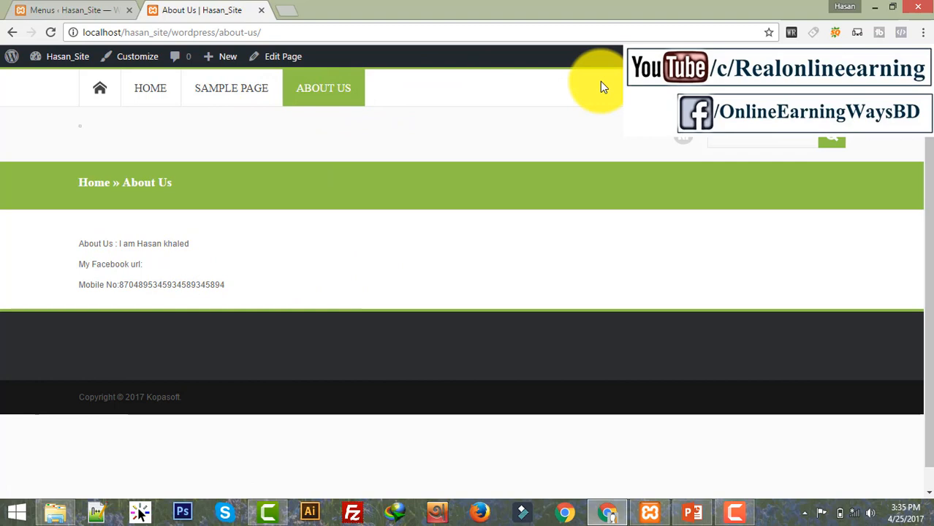
click(96, 100)
click(31, 9)
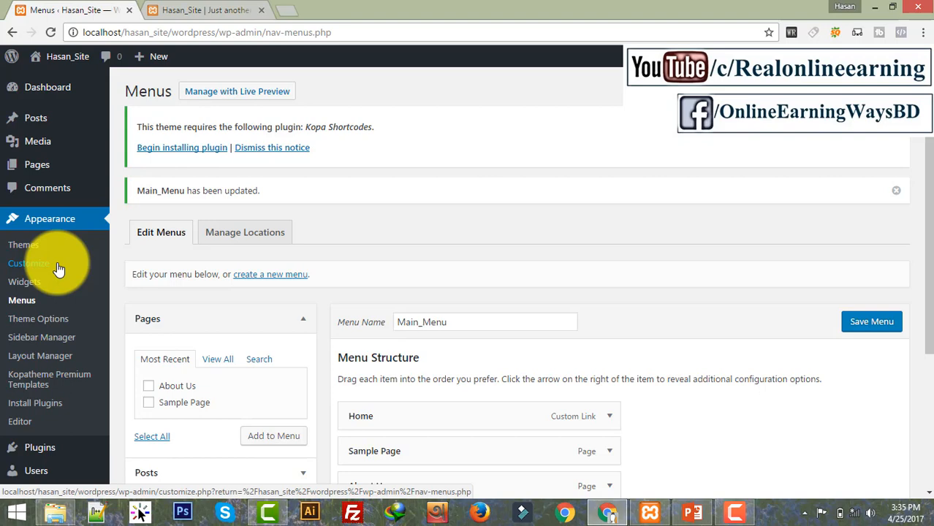
Step: On the Sidebar Manager page, place a Calendar widget titled 'calnder' in Sidebar 1 and save it
scroll(224, 255, down, 1)
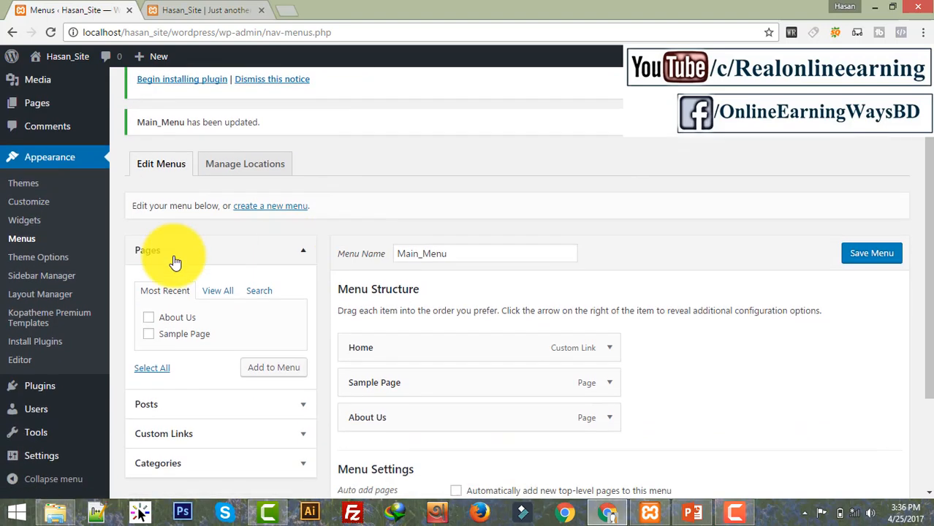
click(46, 281)
scroll(318, 213, down, 1)
scroll(319, 259, down, 3)
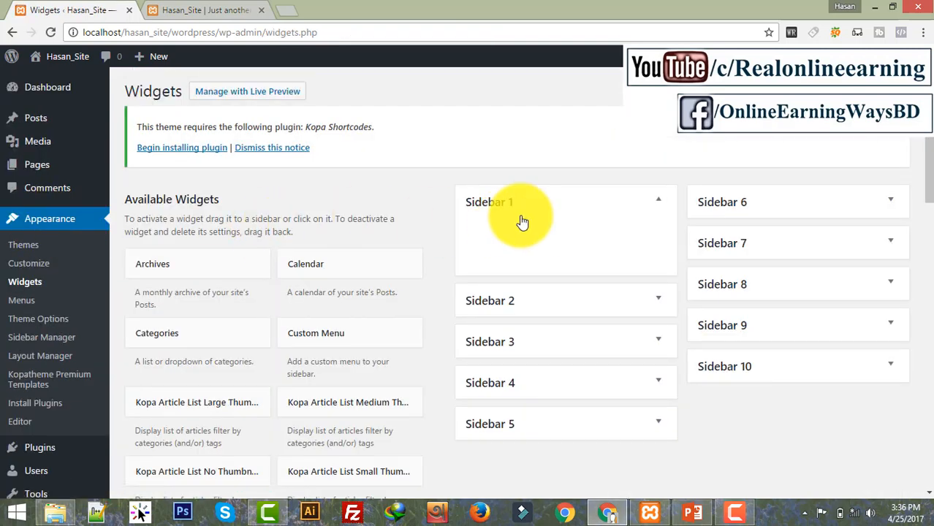
scroll(470, 221, down, 1)
scroll(365, 278, down, 15)
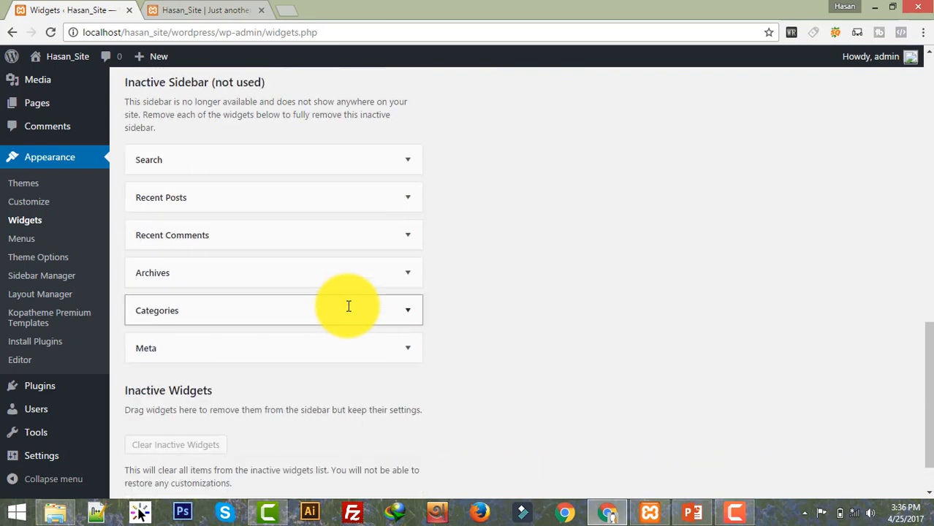
scroll(353, 279, up, 6)
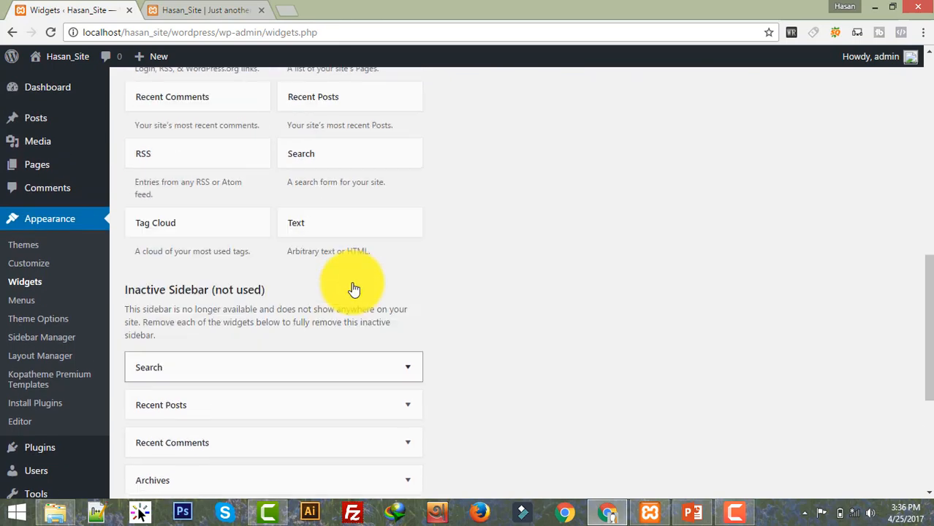
scroll(216, 312, up, 2)
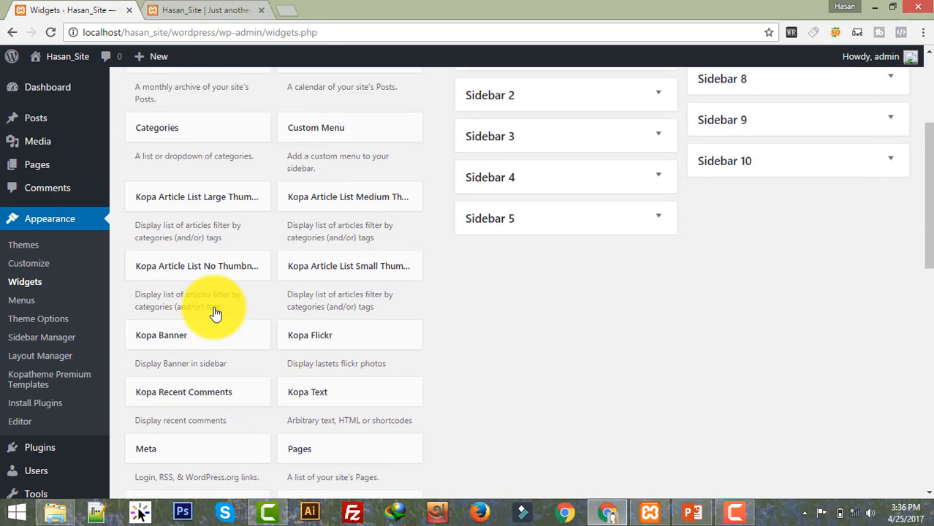
scroll(216, 313, up, 1)
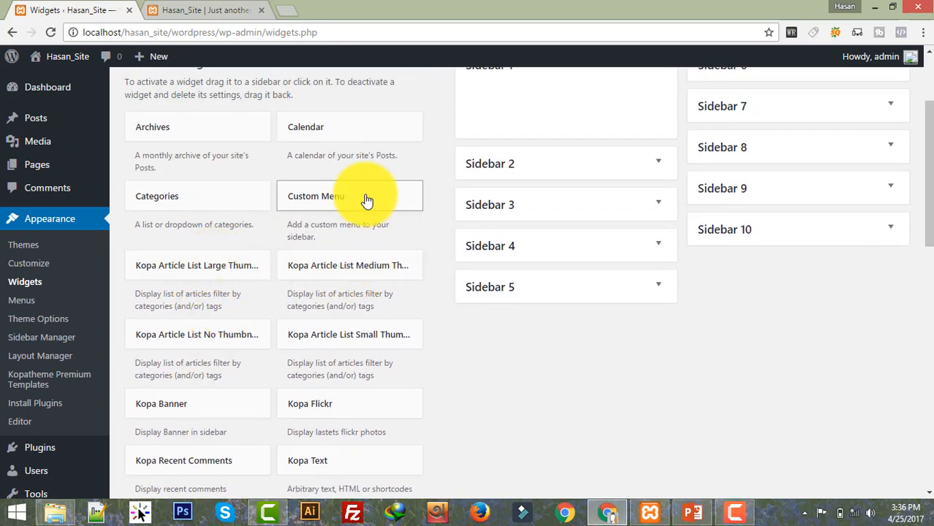
scroll(358, 207, up, 2)
drag(332, 261, 574, 244)
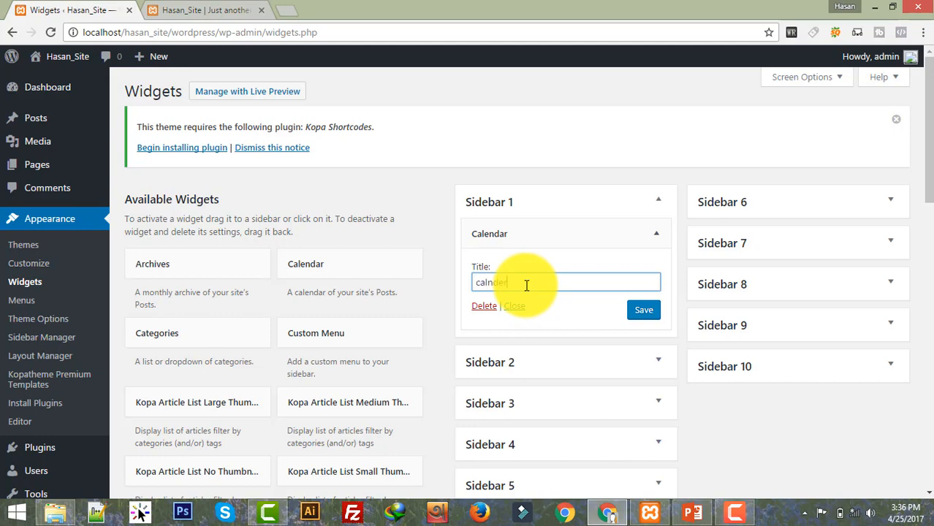
click(643, 310)
scroll(554, 314, down, 1)
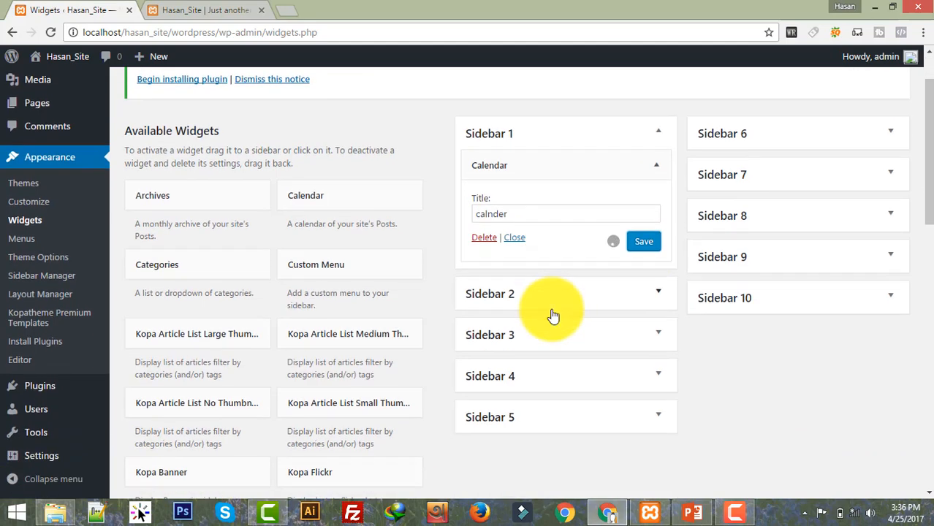
click(623, 174)
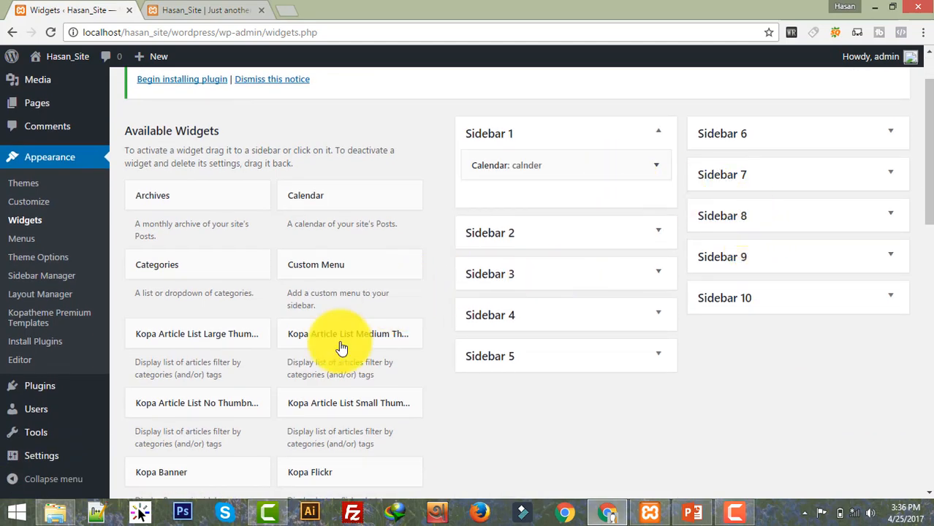
Step: Drag the Recent Comments widget into Sidebar 2 and save it
scroll(244, 391, down, 1)
scroll(244, 392, down, 1)
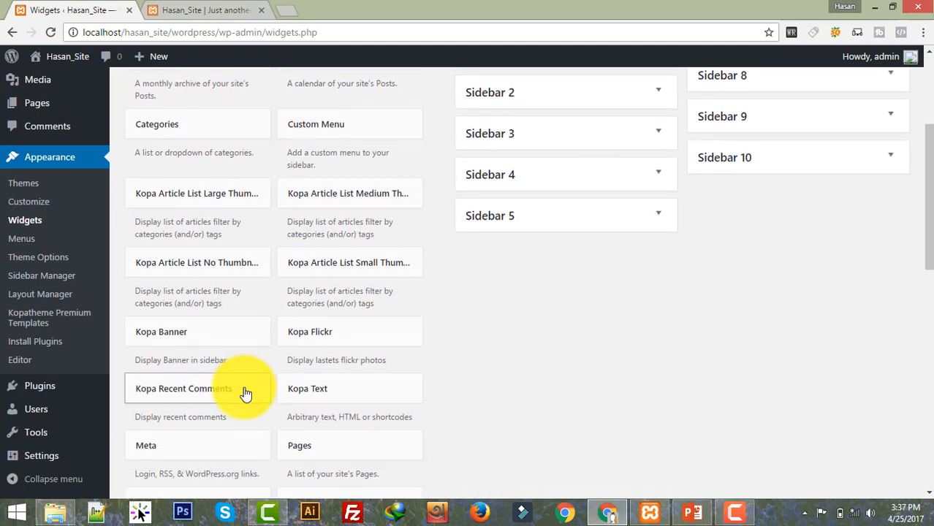
scroll(245, 393, down, 4)
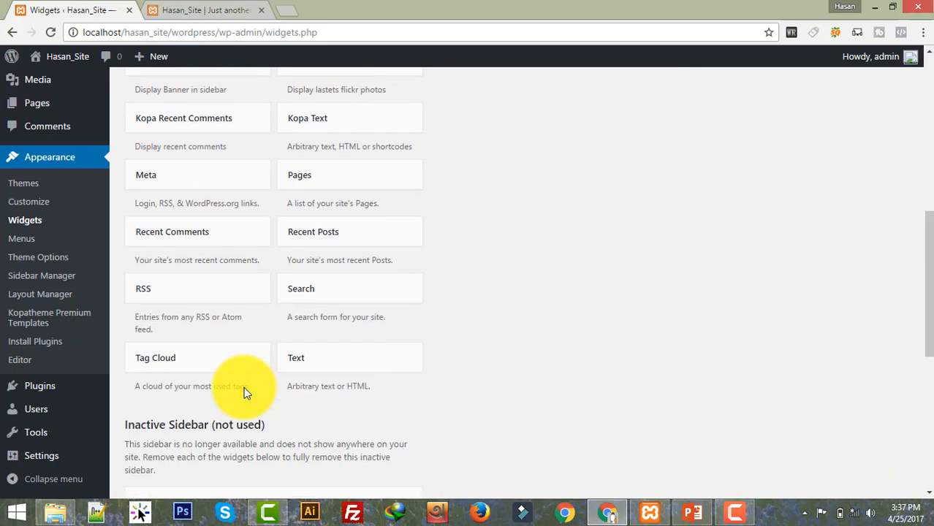
scroll(244, 387, up, 2)
drag(193, 375, 545, 212)
click(576, 261)
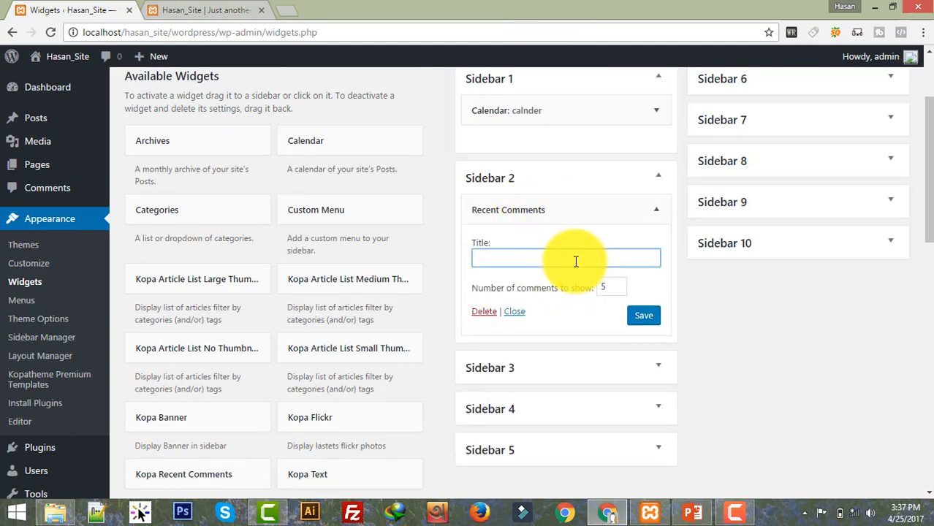
click(654, 319)
click(646, 211)
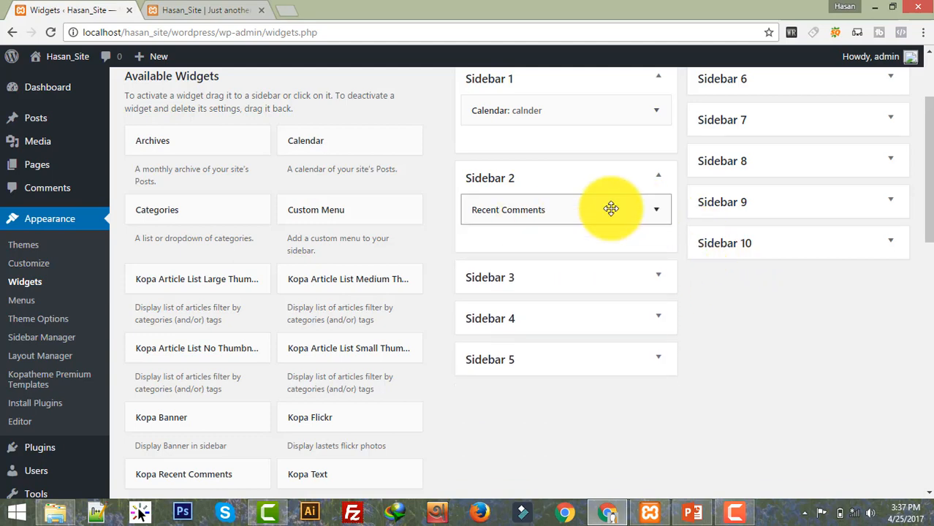
Step: Move the Archives widget from the Inactive Sidebar into Sidebar 3
scroll(307, 349, down, 7)
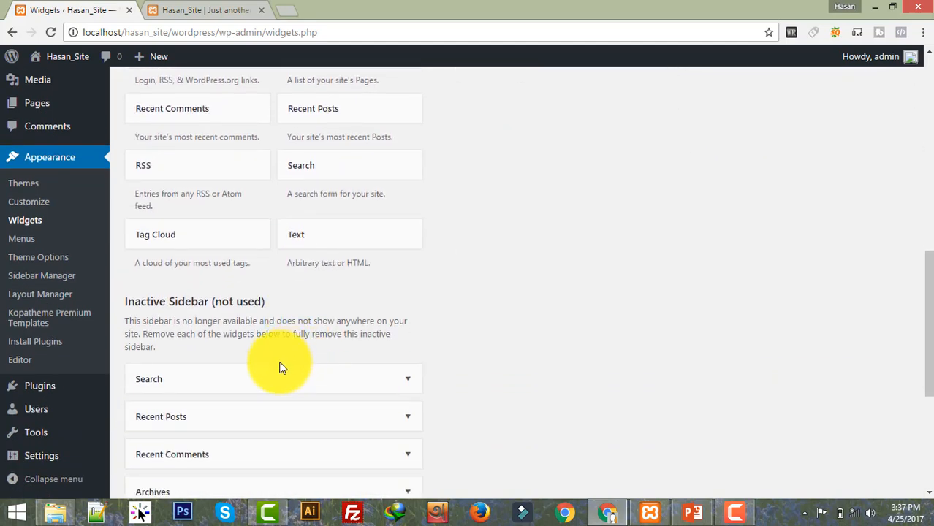
scroll(285, 362, down, 3)
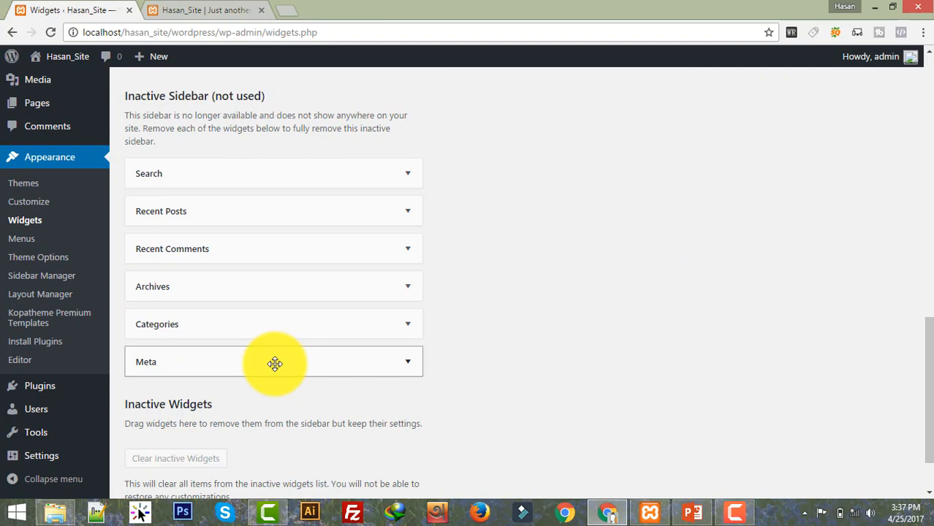
drag(262, 288, 579, 334)
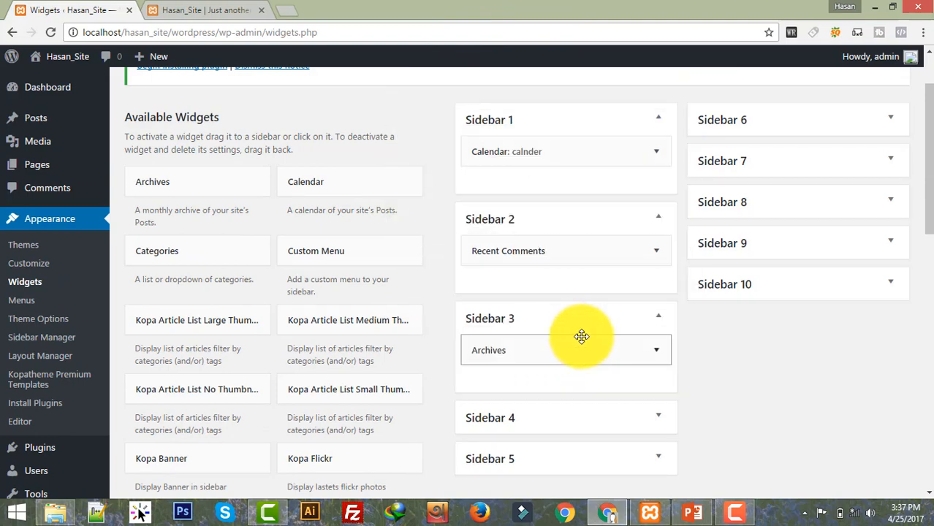
scroll(500, 334, up, 2)
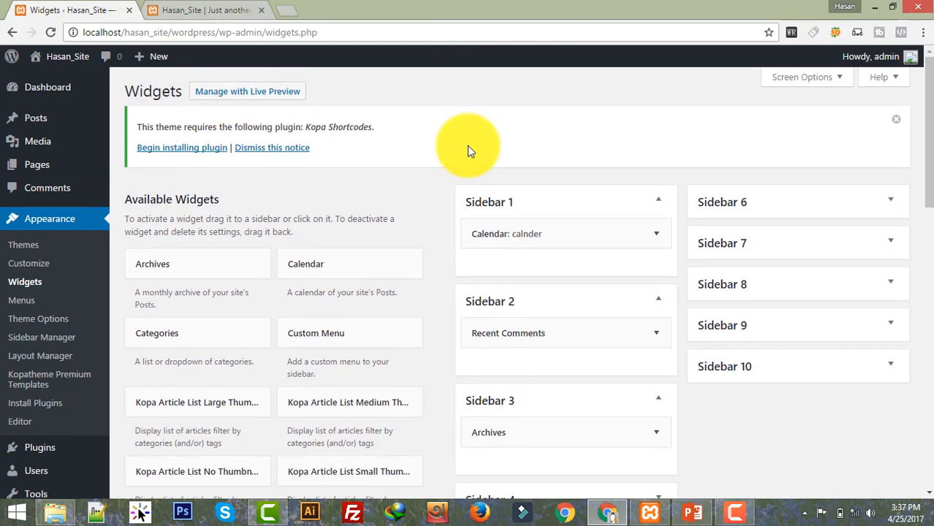
Step: Check the calendar on the live front page, then open Sample Test's comment form's Message box
click(244, 9)
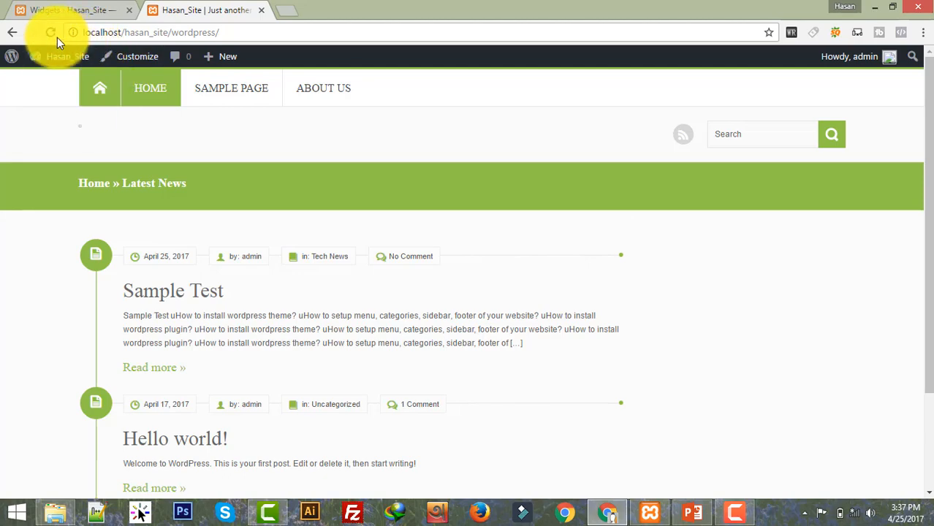
scroll(540, 224, down, 2)
scroll(540, 225, up, 2)
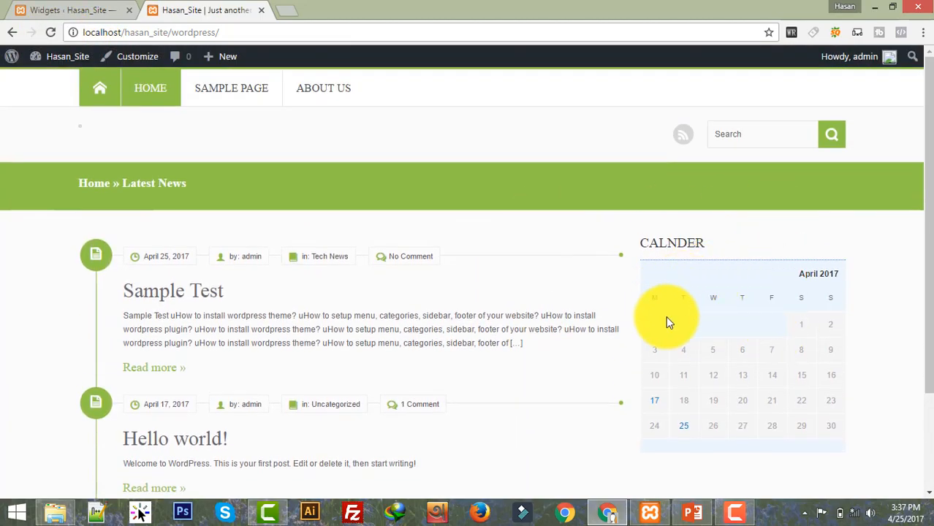
scroll(709, 188, down, 2)
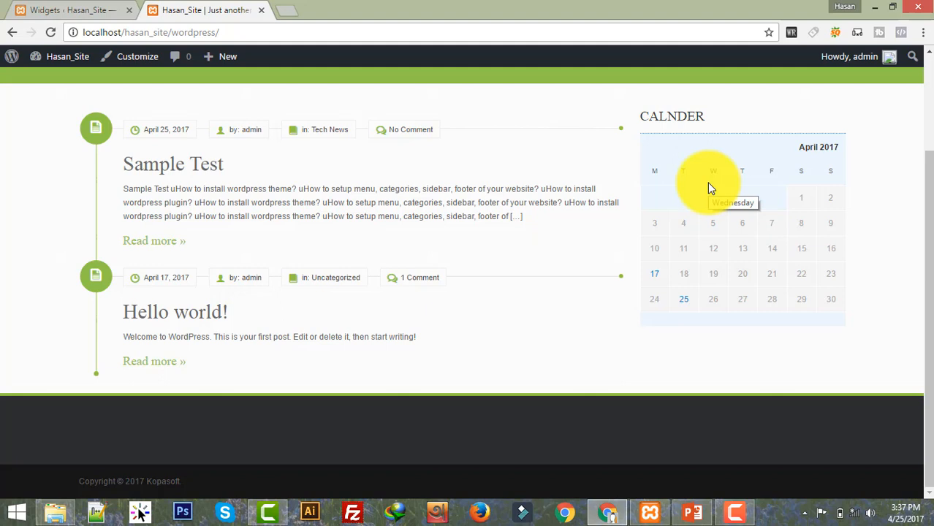
click(406, 129)
click(258, 285)
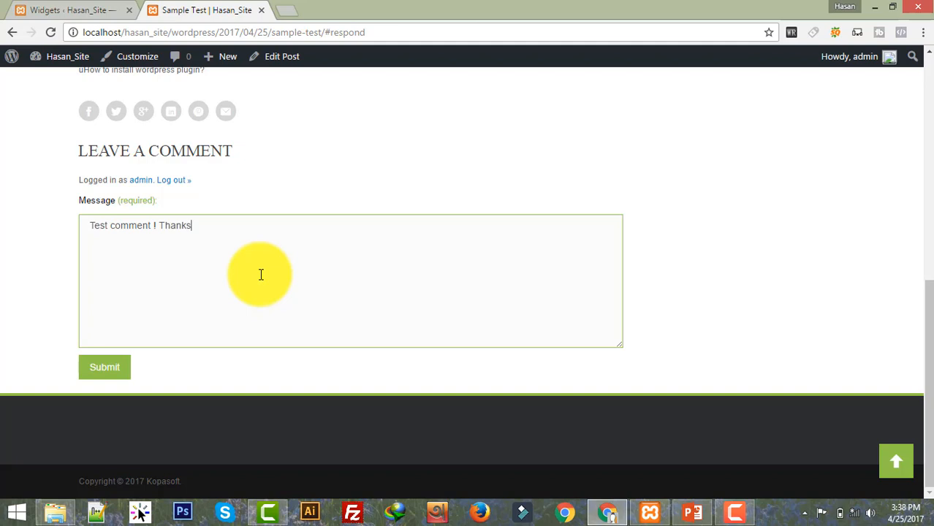
Step: Submit the comment 'Test comment ! Thanks' on the Sample Test post
click(111, 365)
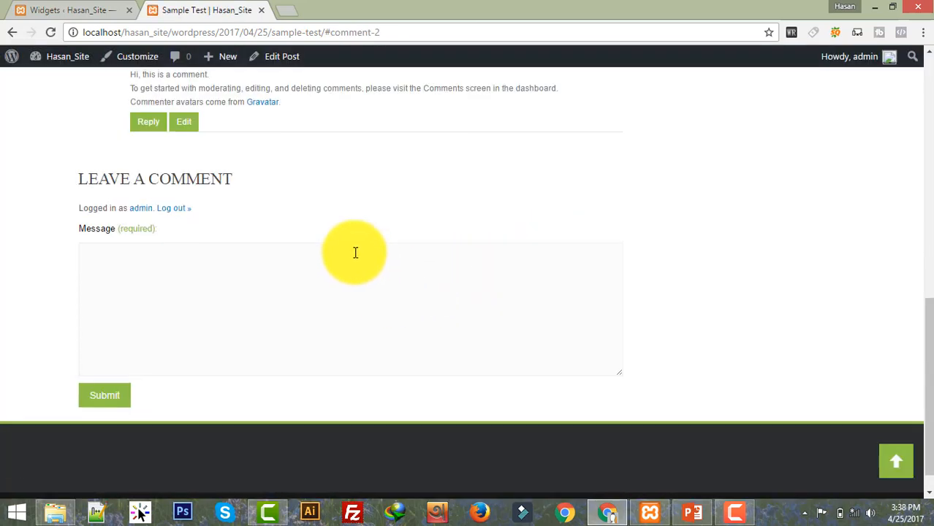
scroll(355, 253, up, 2)
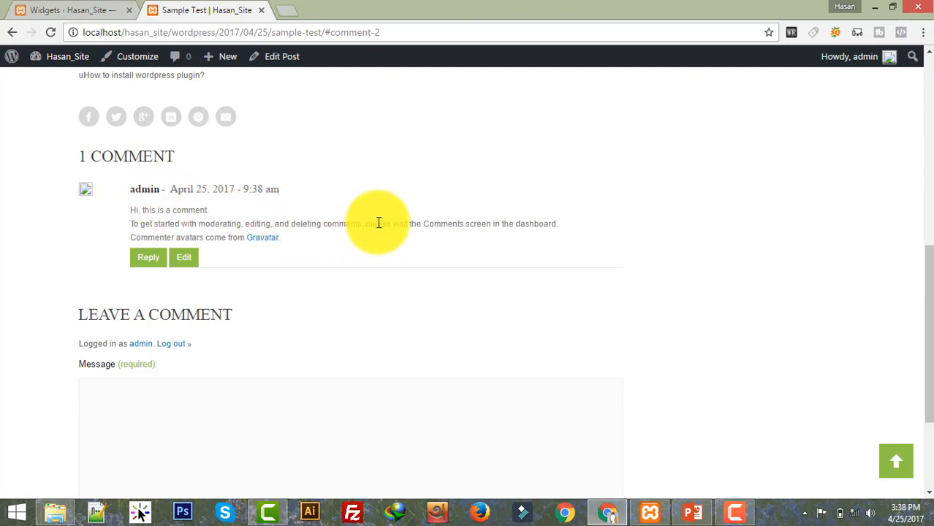
scroll(504, 278, up, 6)
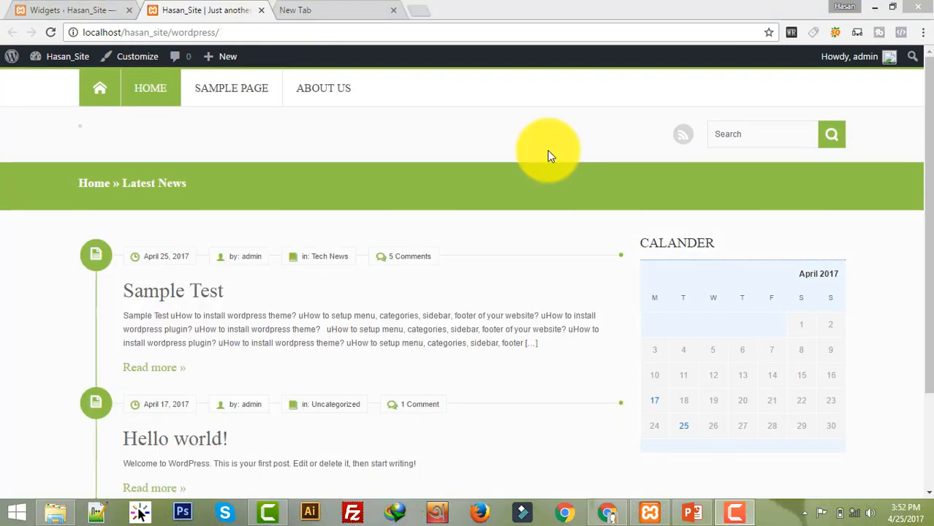
Step: Move Recent Comments and Archives into Sidebar 1, collapsing the emptied Sidebars 2 and 3
drag(927, 177, 927, 271)
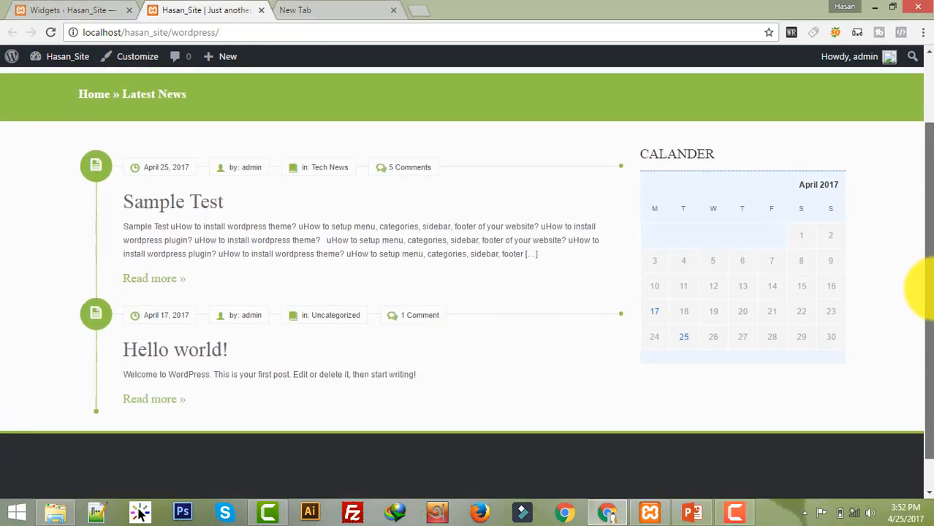
click(119, 7)
drag(543, 265, 542, 194)
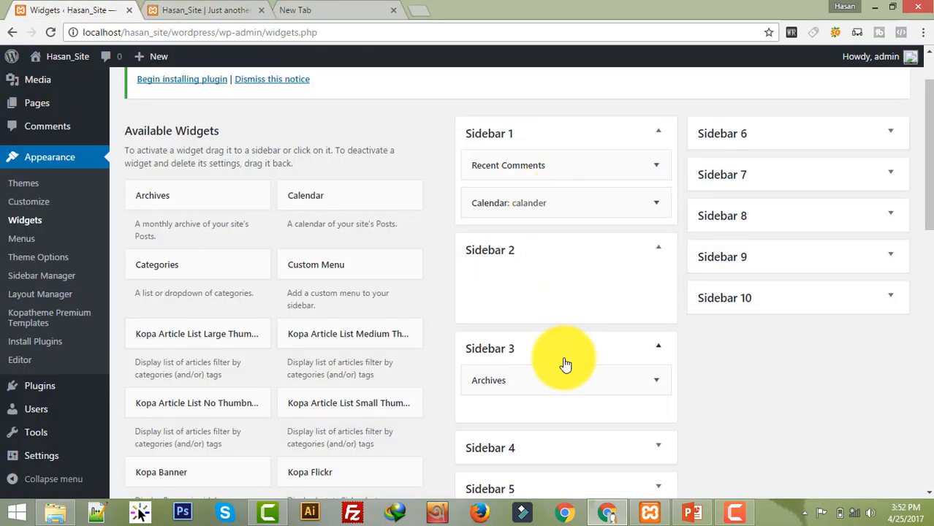
drag(561, 379, 567, 238)
click(548, 287)
click(542, 334)
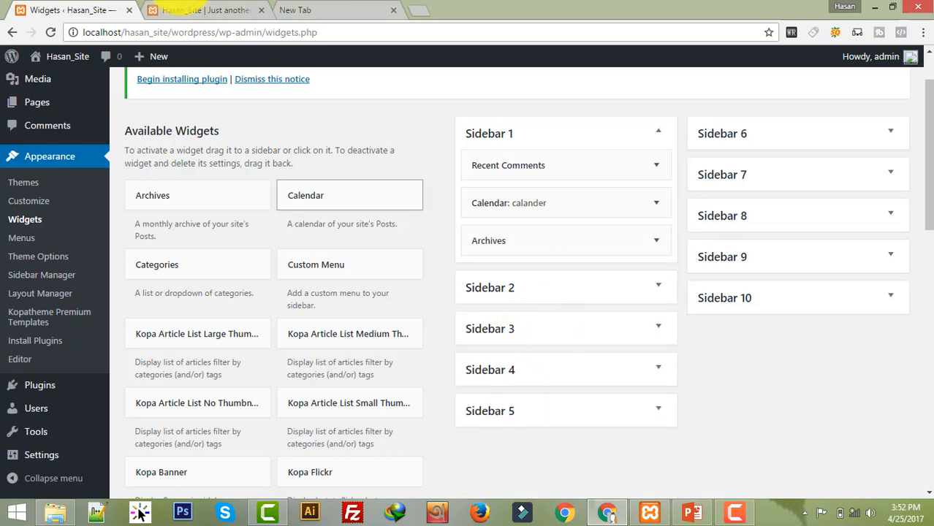
Step: Reload the live site to check the sidebar now shows the three widgets
click(223, 11)
click(49, 32)
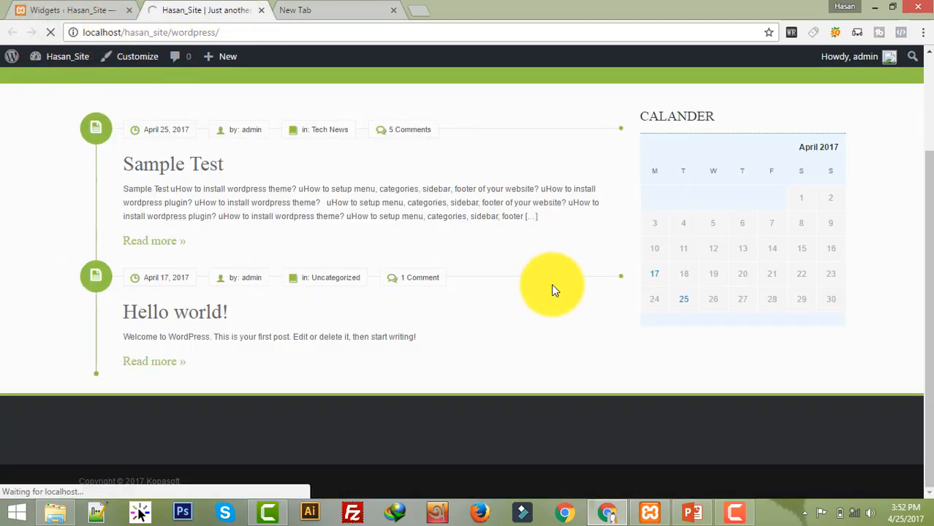
scroll(513, 262, up, 2)
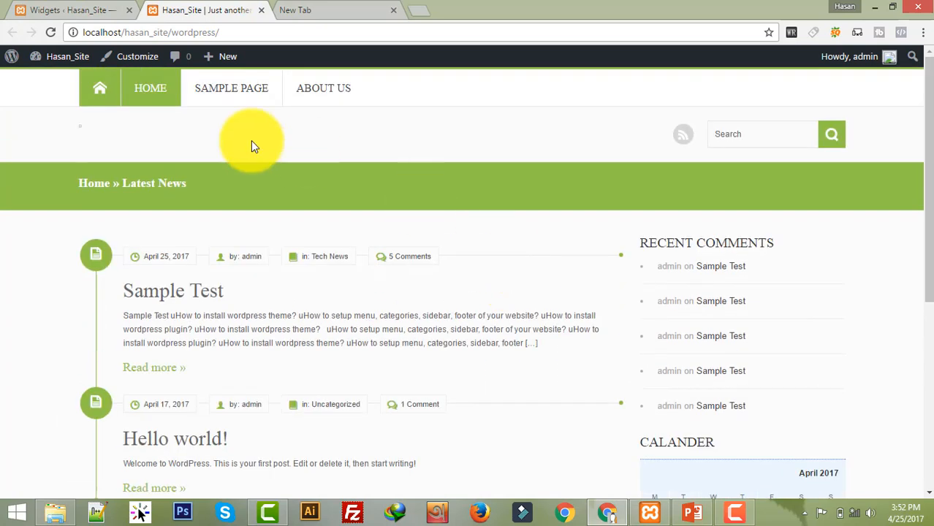
scroll(658, 234, down, 1)
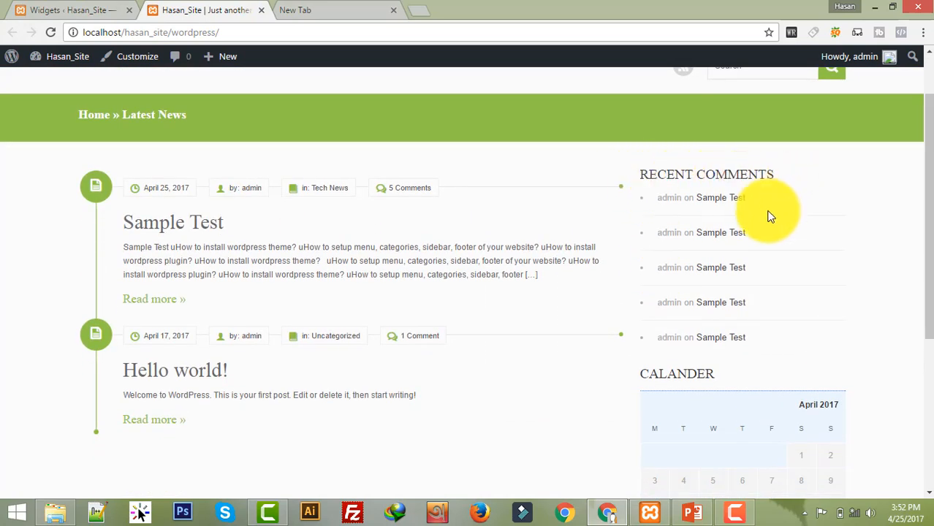
scroll(770, 236, down, 1)
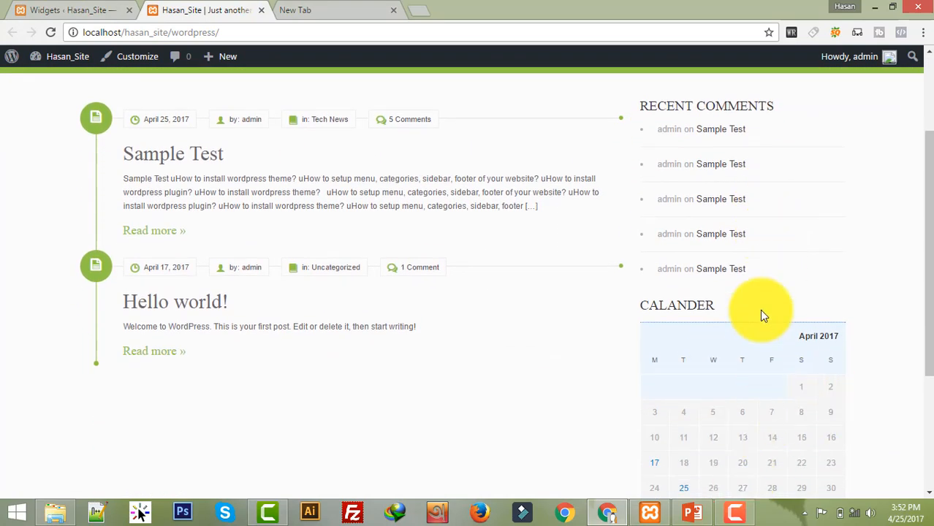
scroll(738, 372, down, 3)
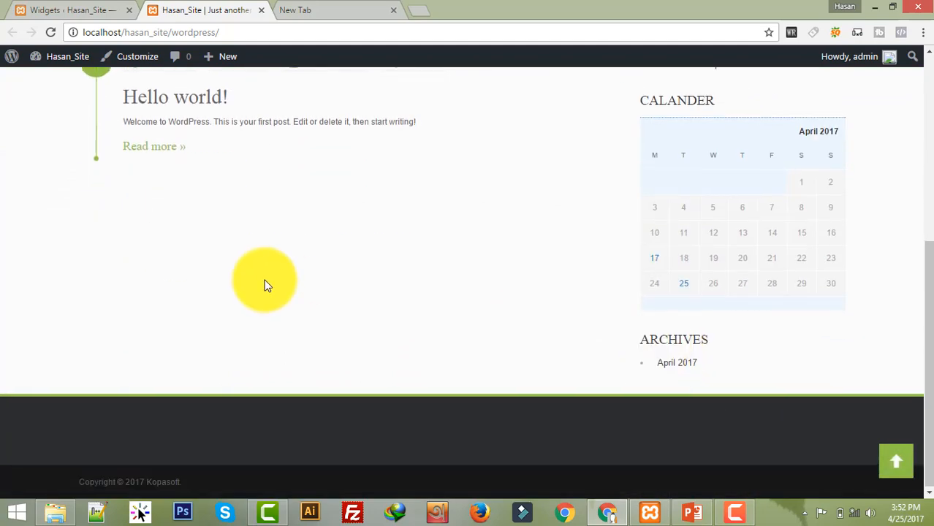
scroll(265, 285, up, 5)
Step: Move Calendar above Recent Comments in Sidebar 1 and verify the order on the live site
click(89, 6)
drag(527, 202, 533, 168)
click(211, 9)
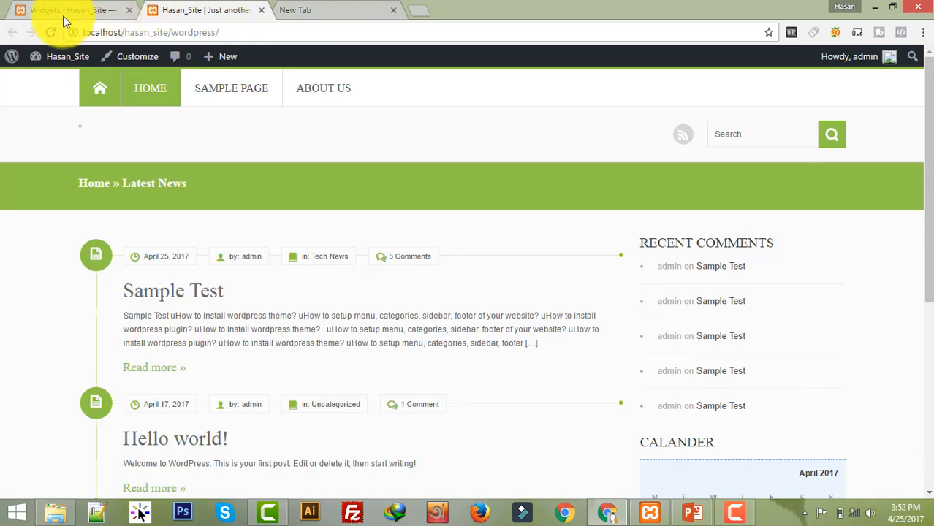
click(49, 32)
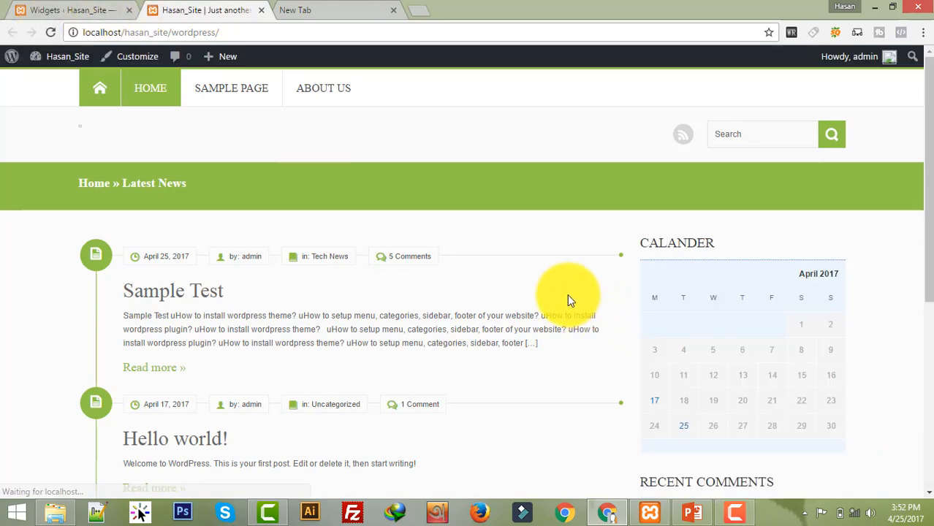
scroll(753, 225, down, 3)
scroll(752, 225, down, 2)
scroll(431, 379, up, 3)
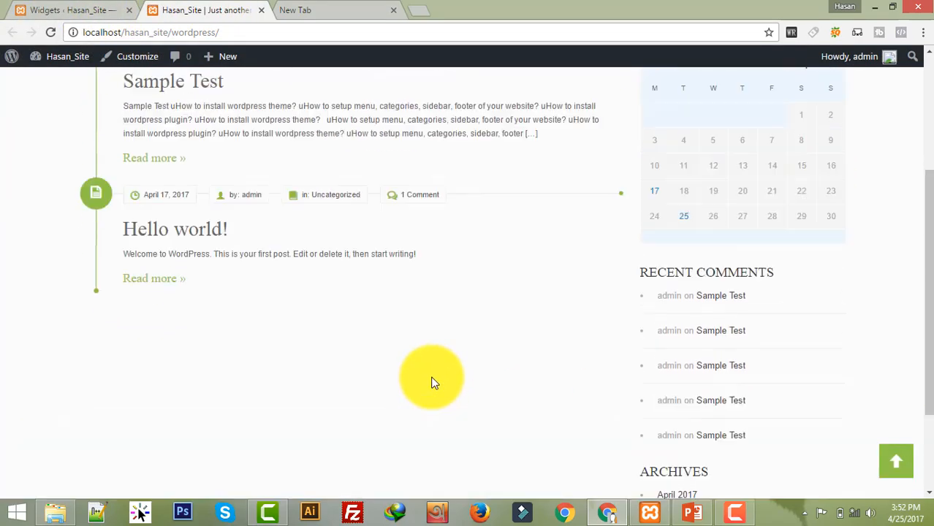
scroll(347, 383, up, 2)
click(72, 10)
mouse_move(95, 387)
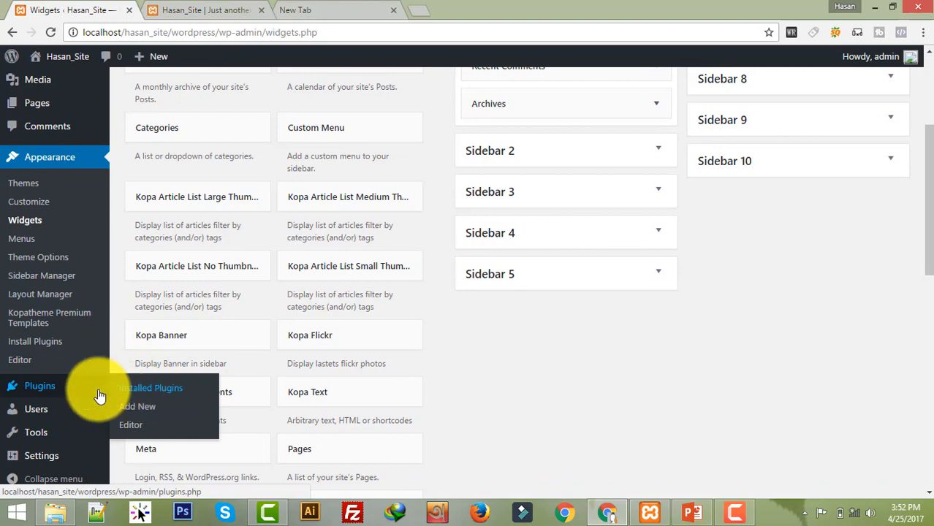
Step: Upload and install the plugin from contact-form-7.3.4.2.zip
click(155, 411)
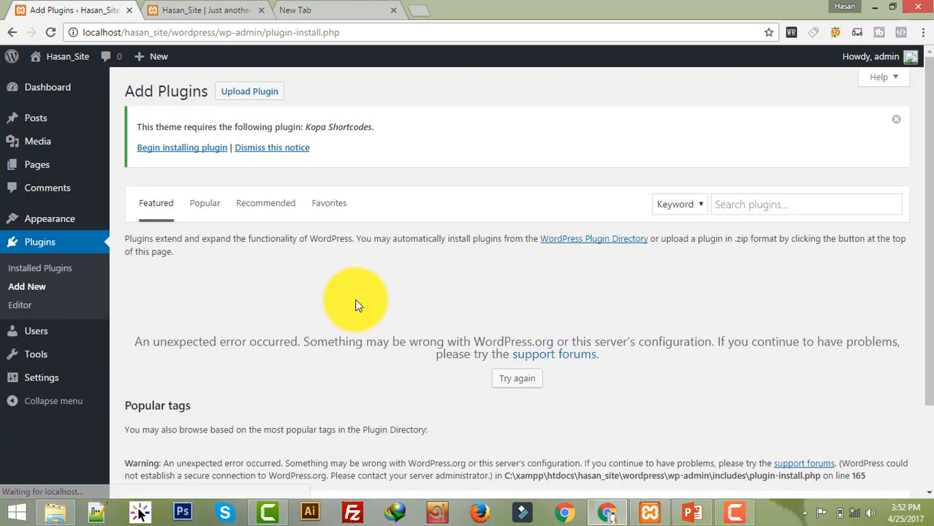
click(260, 95)
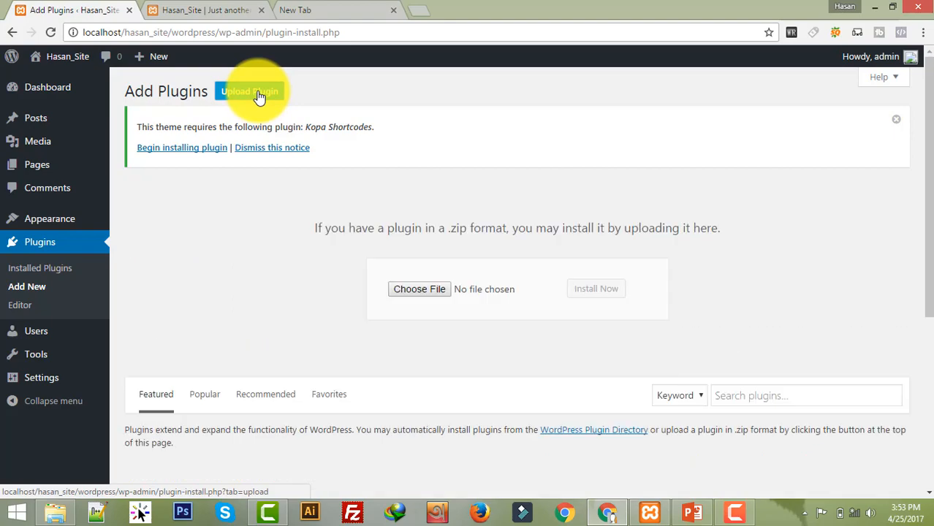
click(411, 289)
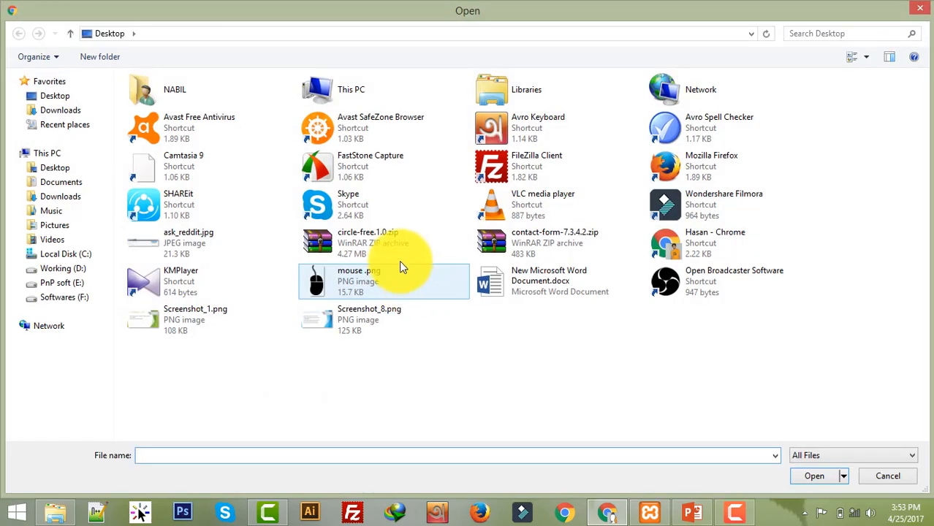
double_click(554, 248)
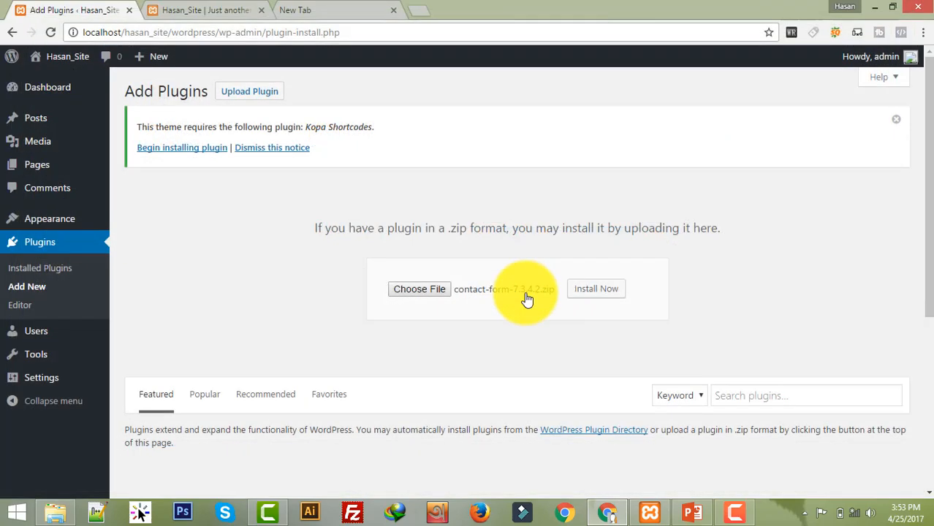
scroll(625, 235, down, 2)
click(601, 155)
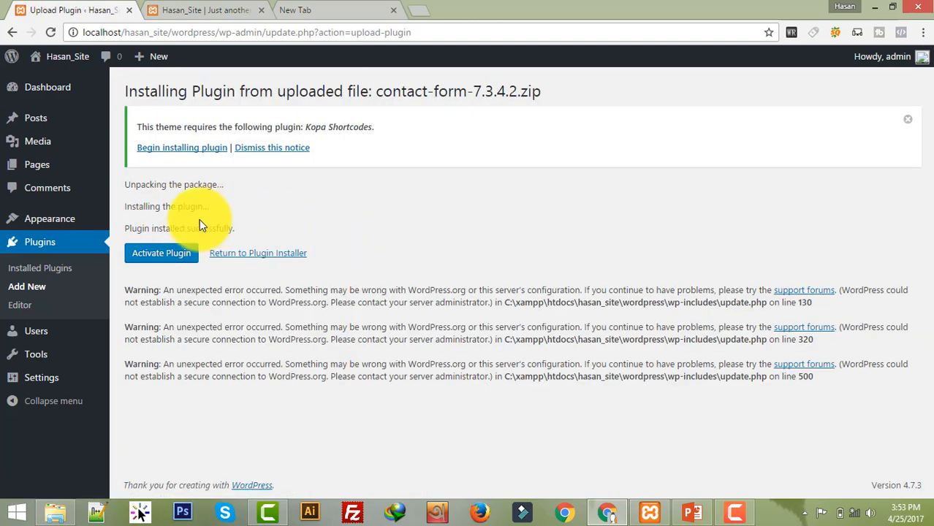
Step: Activate Contact Form 7 and view its forms list showing Contact form 1
click(164, 253)
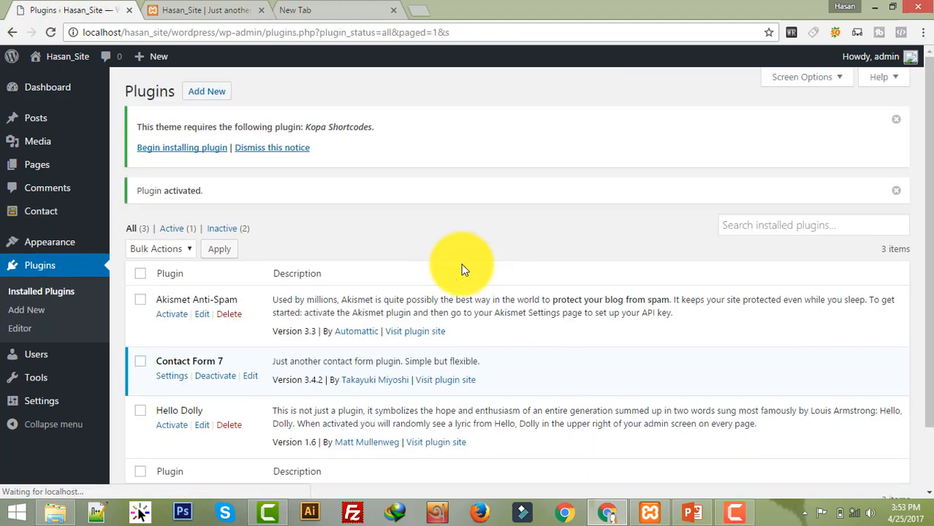
scroll(462, 271, down, 2)
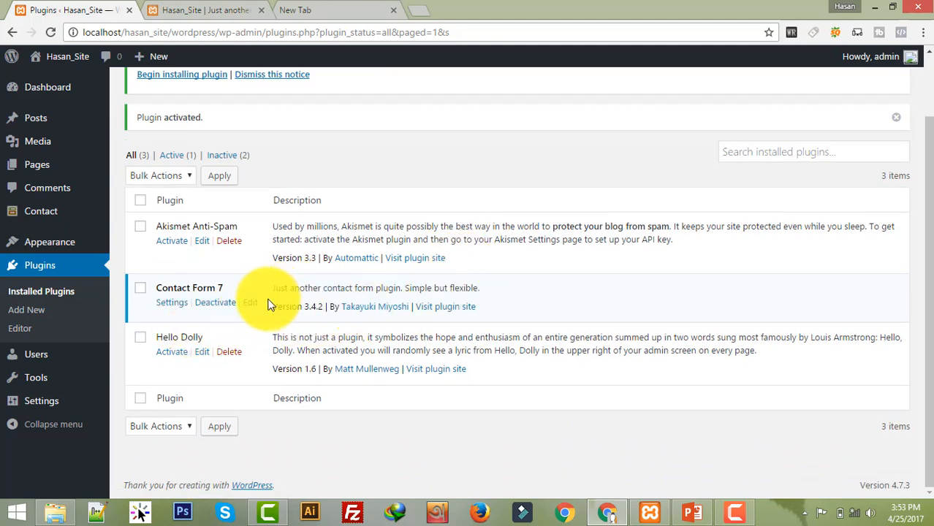
click(160, 302)
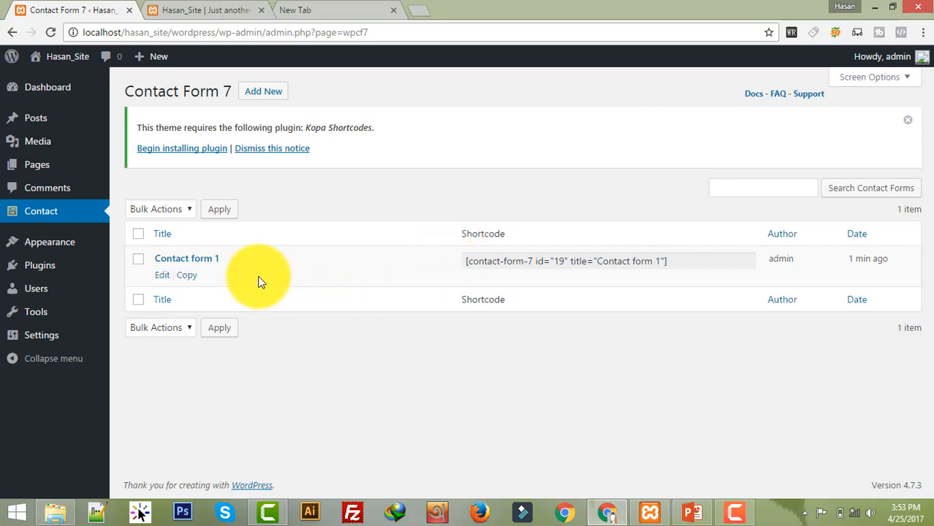
Step: Copy the Contact form 1 shortcode
drag(692, 266, 574, 261)
right_click(573, 261)
click(612, 267)
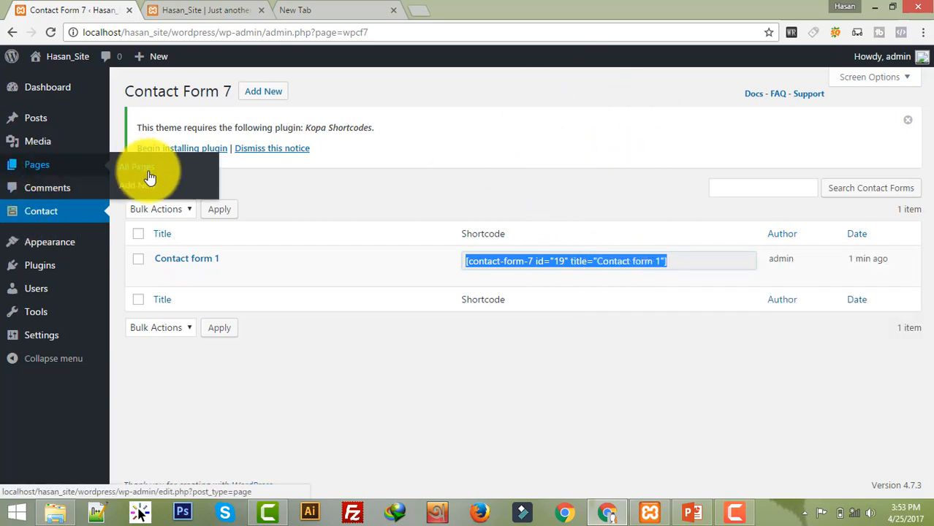
Step: Publish a new page titled 'Contact US' containing the pasted shortcode
click(149, 187)
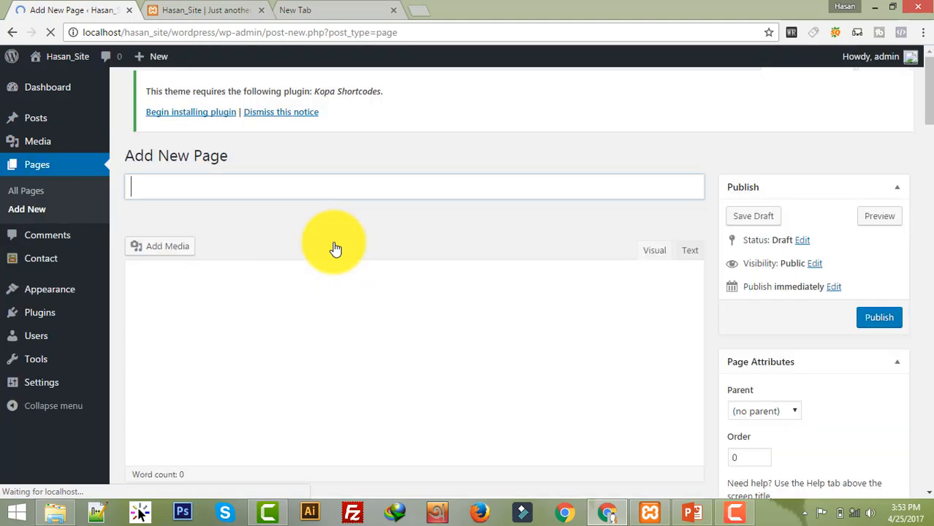
text(Contact US)
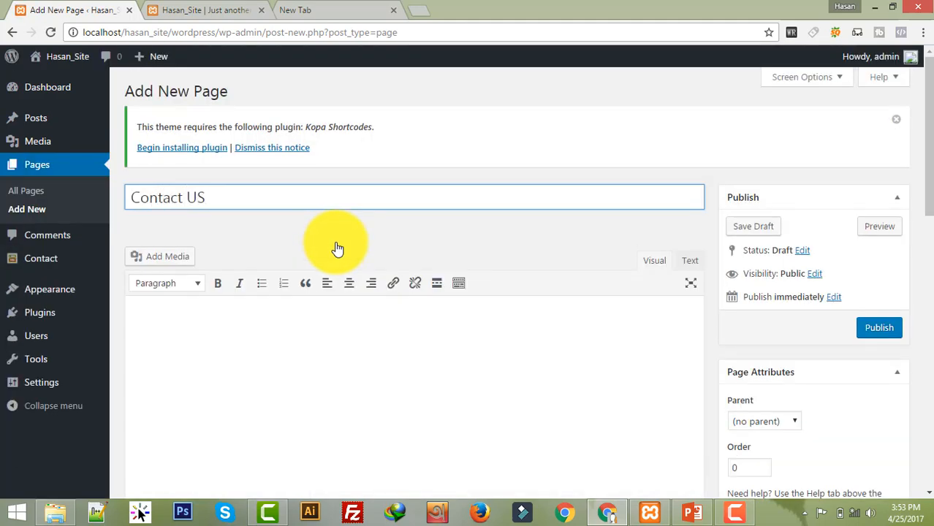
click(340, 341)
key(ctrl+v)
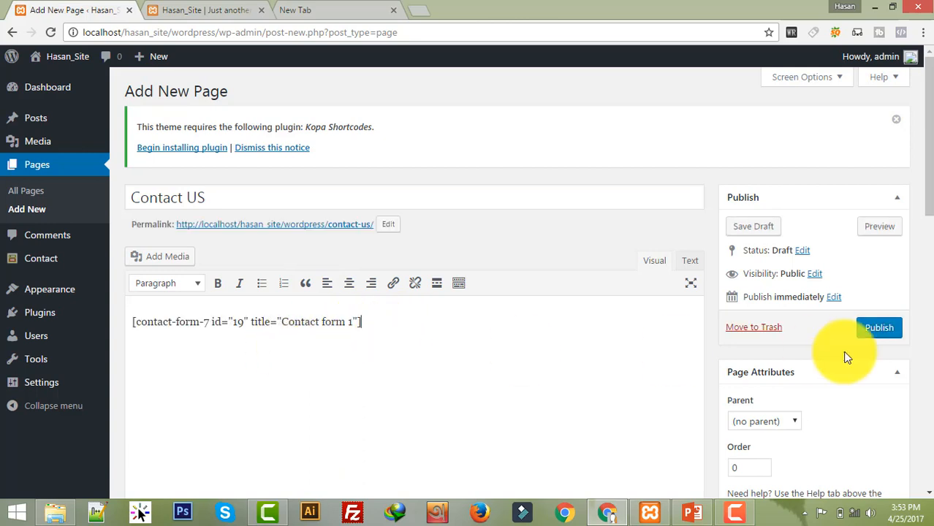
click(876, 332)
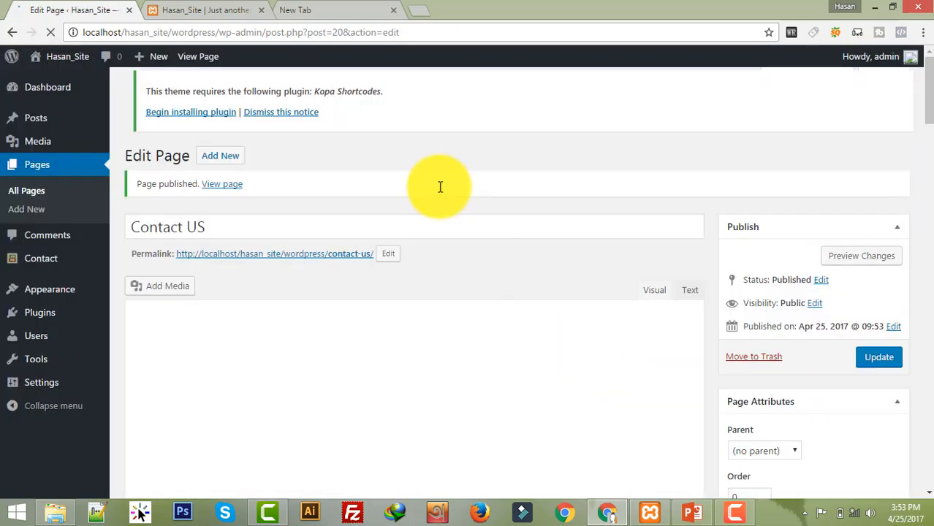
click(212, 10)
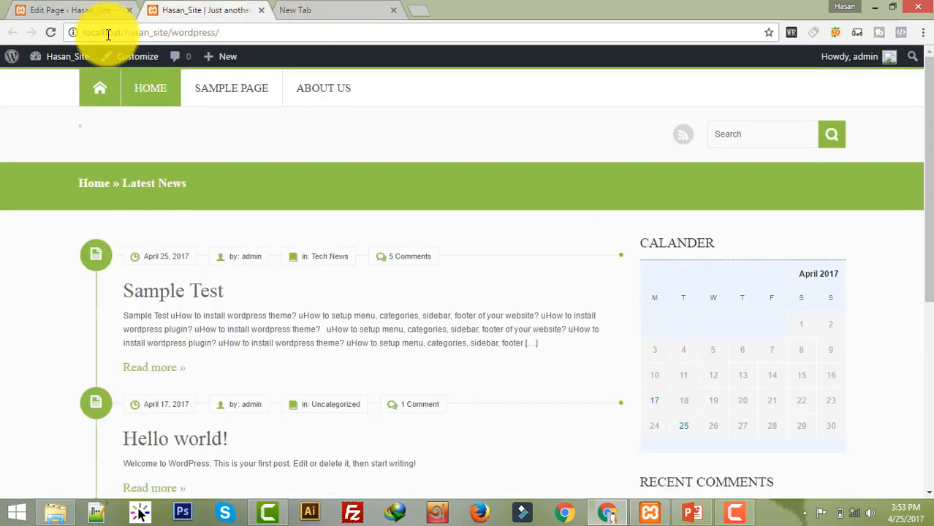
Step: Reload the live front page to review the site after publishing
click(50, 32)
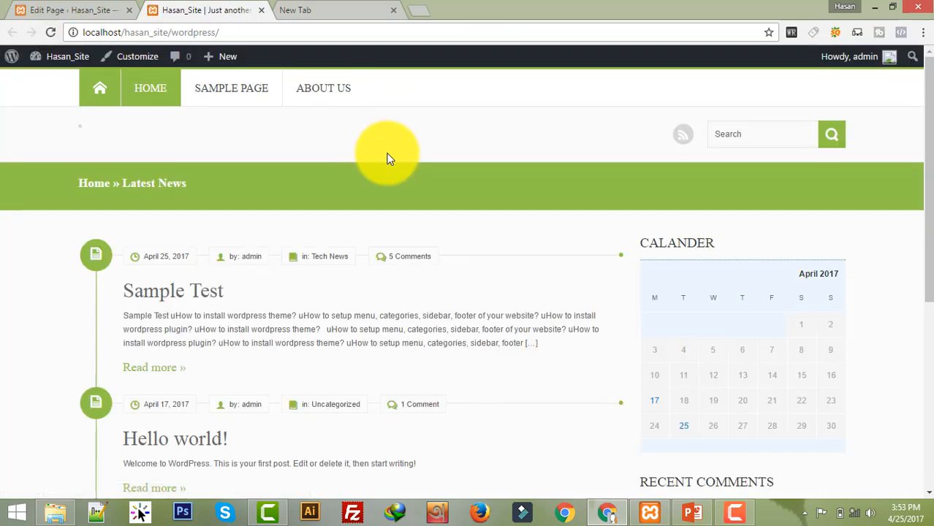
scroll(392, 166, down, 2)
scroll(454, 220, up, 2)
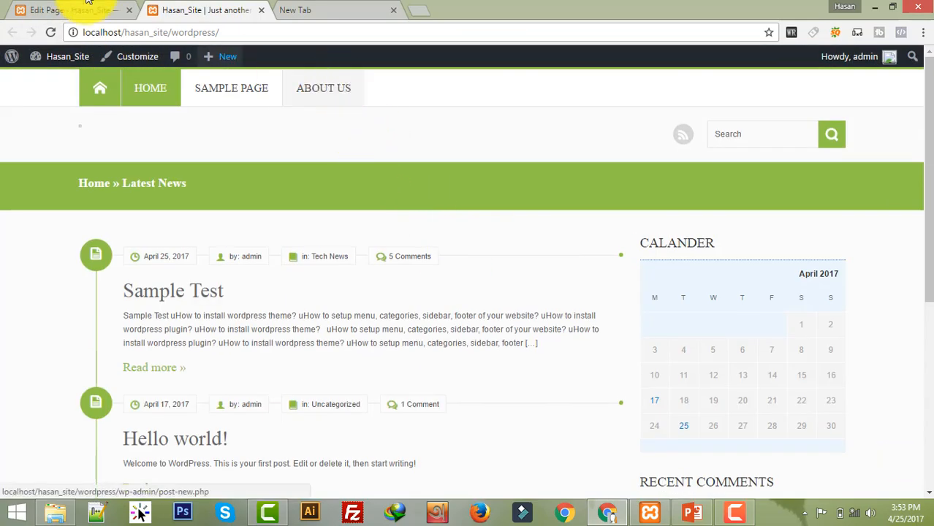
Step: In Appearance > Menus, add the Contact US page to Main_Menu after About Us and save
click(106, 7)
mouse_move(64, 310)
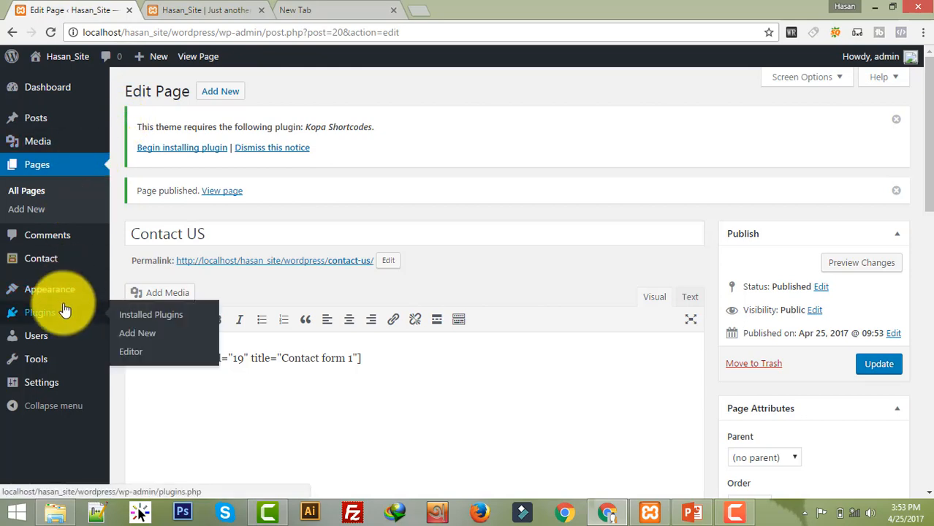
mouse_move(71, 292)
click(185, 342)
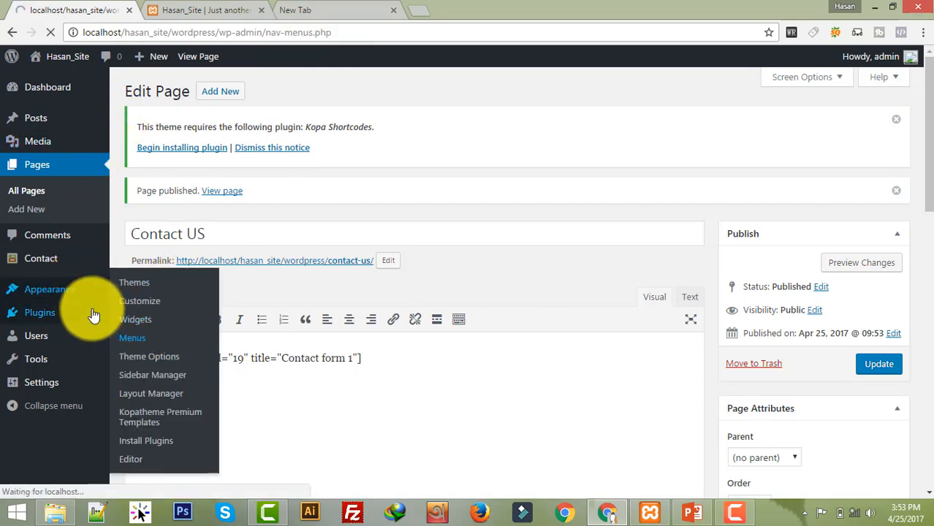
scroll(422, 262, down, 2)
scroll(422, 262, down, 1)
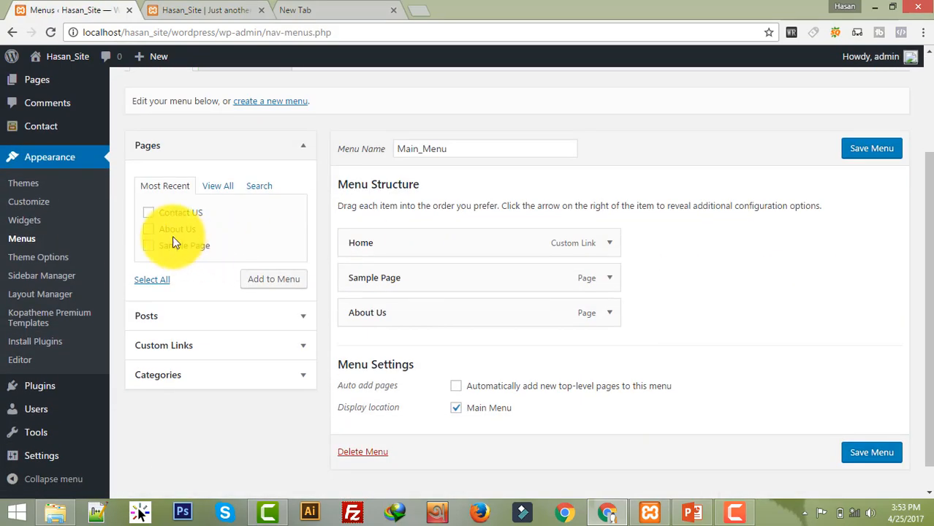
click(148, 212)
click(290, 279)
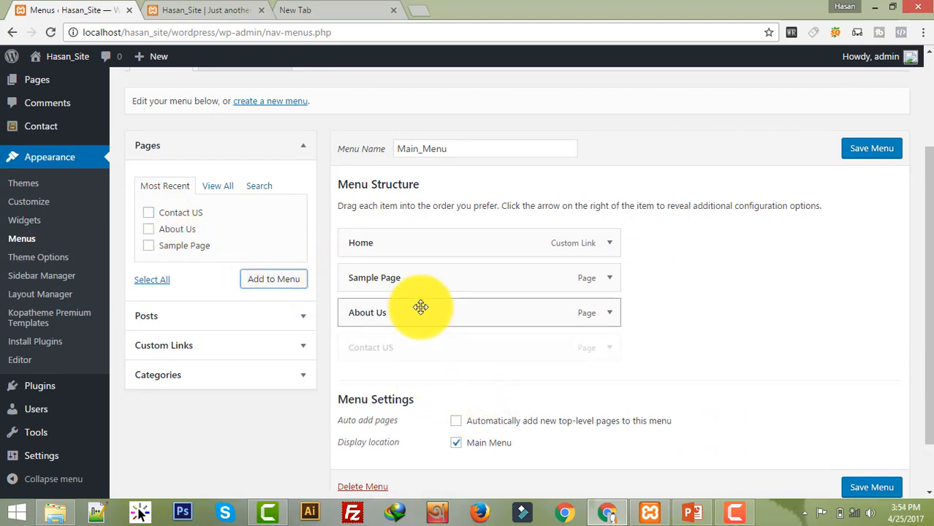
click(858, 490)
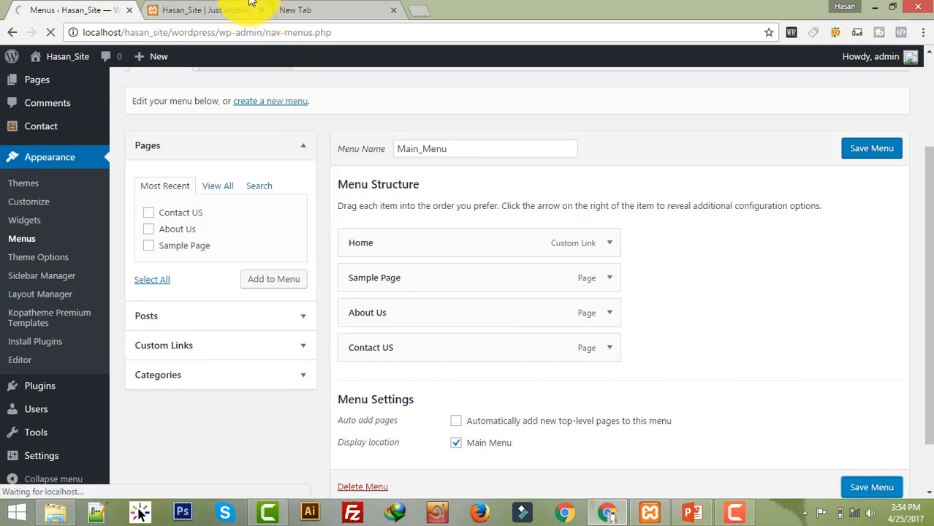
Step: Reload the live site and try the contact form's email and message fields
click(208, 8)
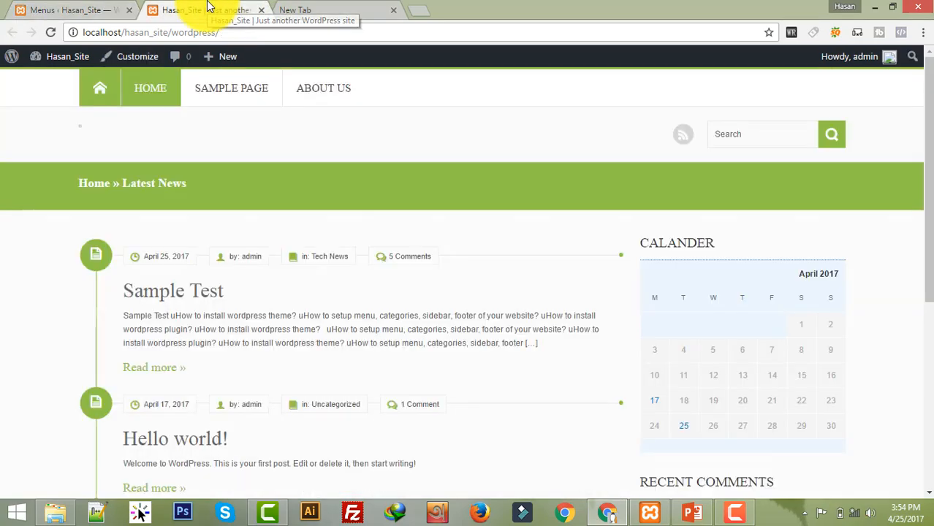
click(35, 33)
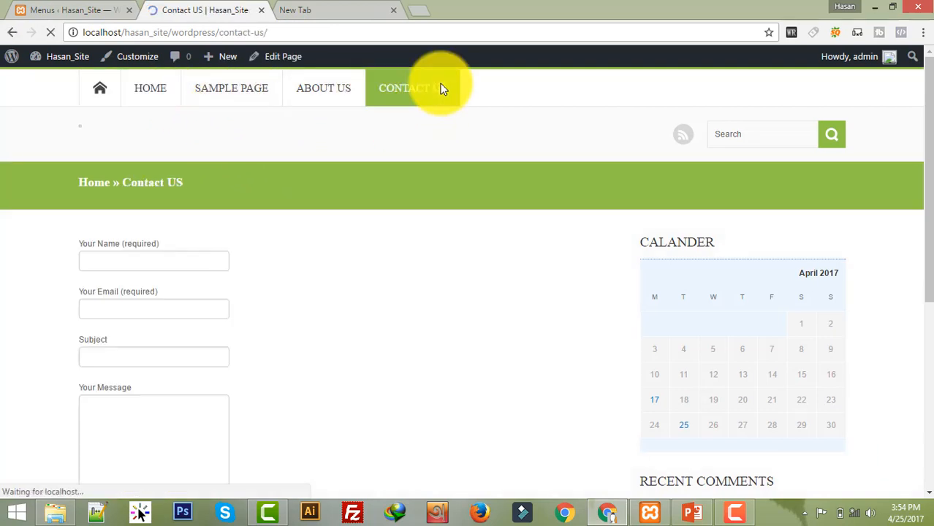
scroll(346, 293, down, 1)
scroll(348, 297, down, 2)
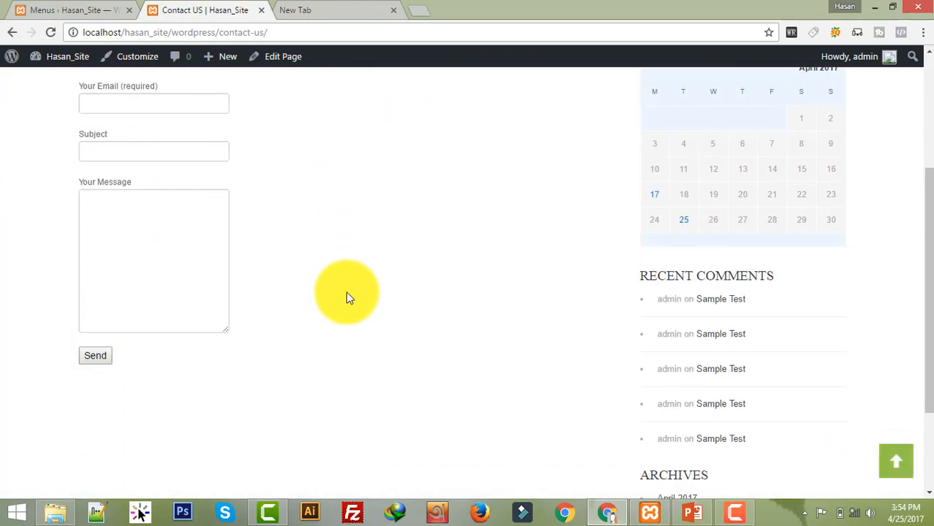
scroll(346, 291, up, 2)
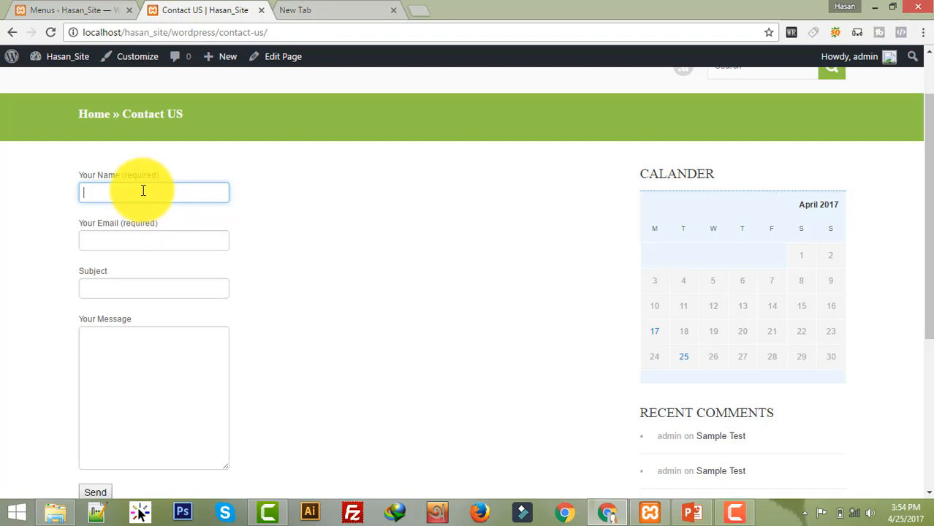
click(141, 241)
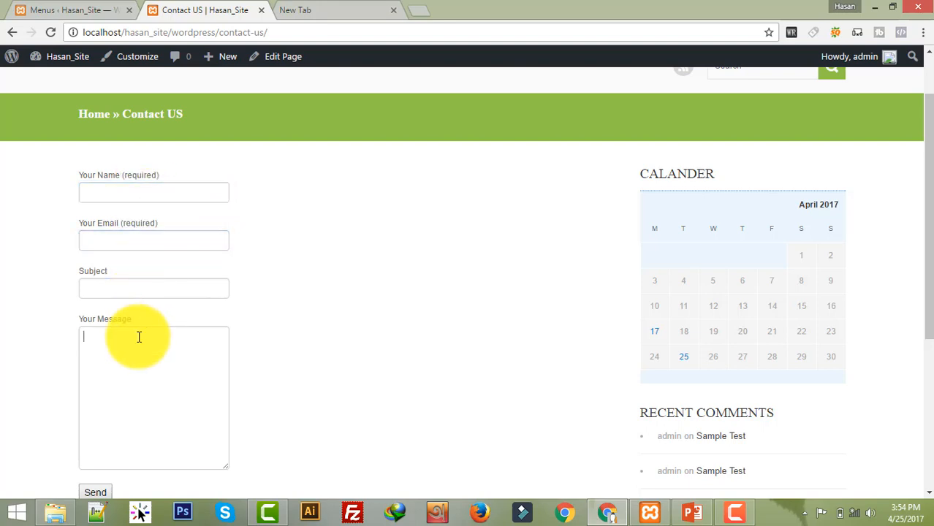
click(139, 336)
scroll(146, 338, down, 2)
scroll(514, 430, up, 3)
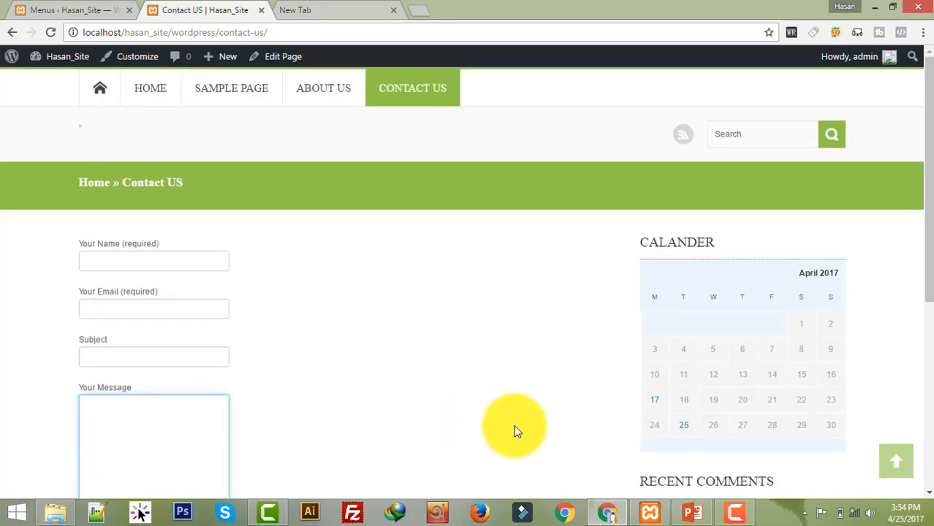
Step: Return to the site's home page, then switch over to PowerPoint
click(780, 137)
click(102, 89)
scroll(496, 293, down, 3)
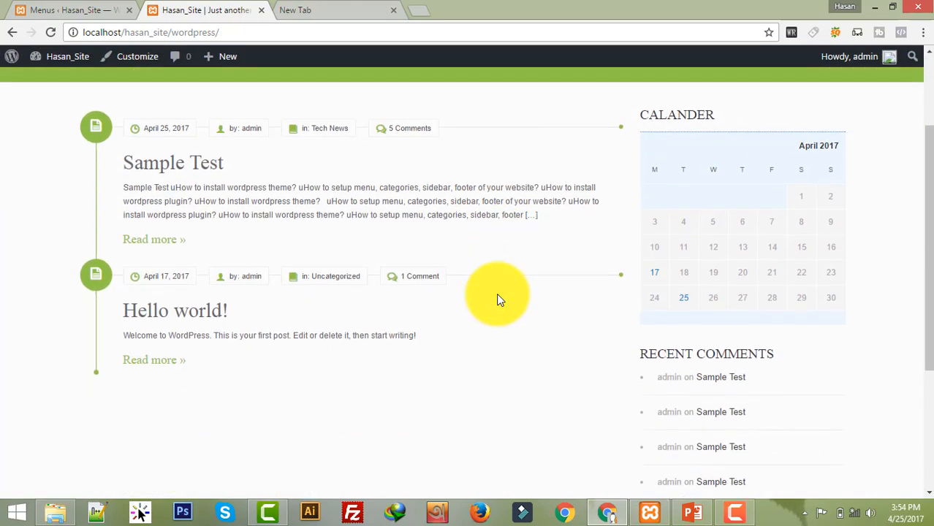
scroll(498, 293, up, 3)
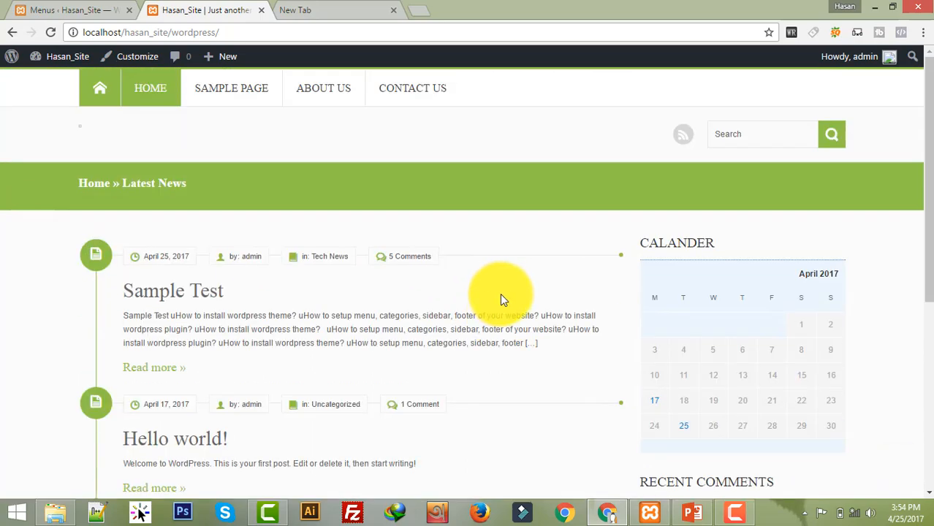
click(689, 515)
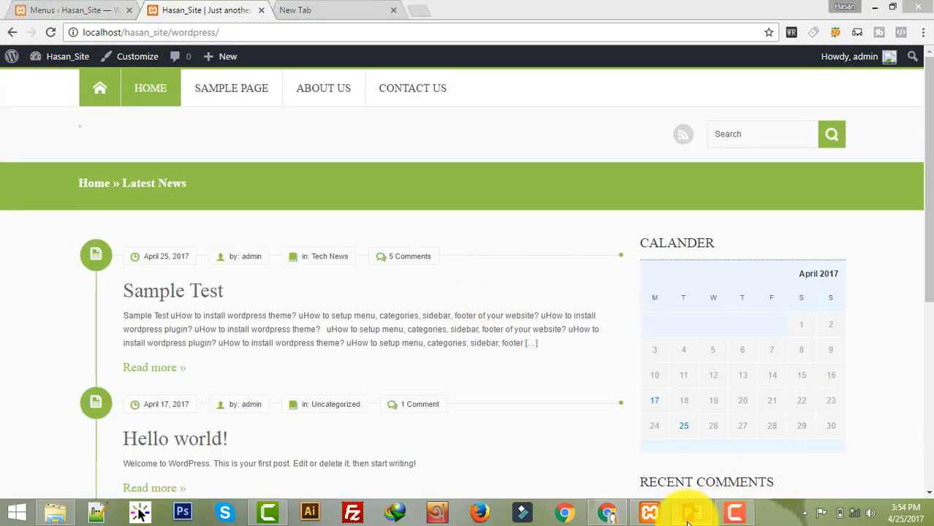